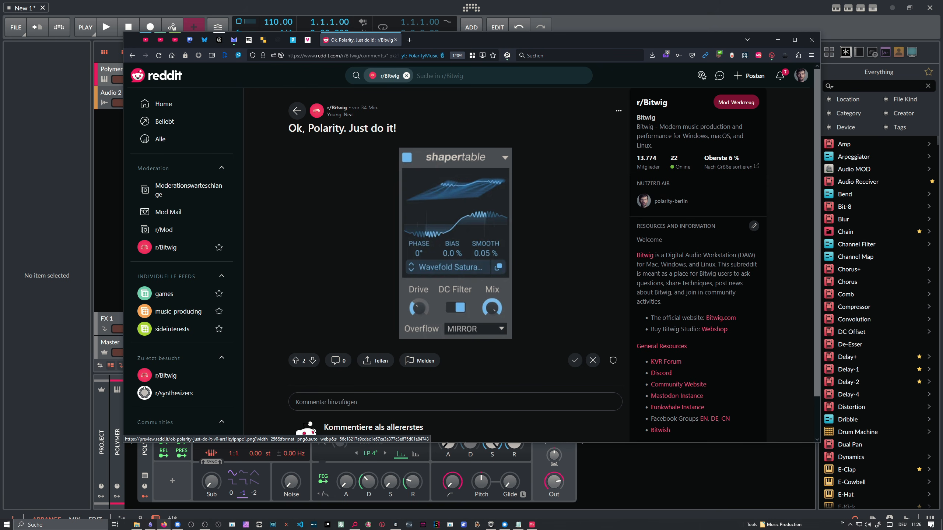
Switch from the browser to Bitwig Studio and add an FX Grid device after the Polymer synth, opening its grid editor.
key(alt+Tab)
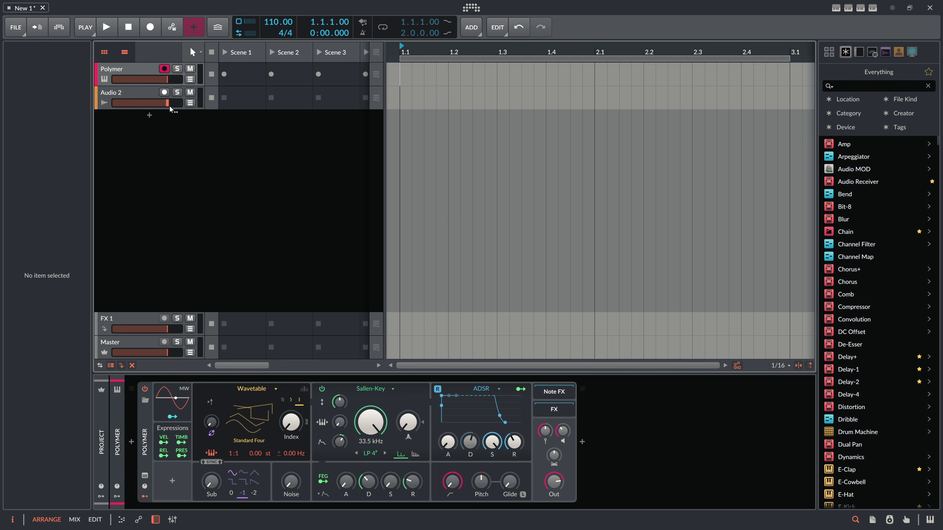
drag(290, 422, 291, 423)
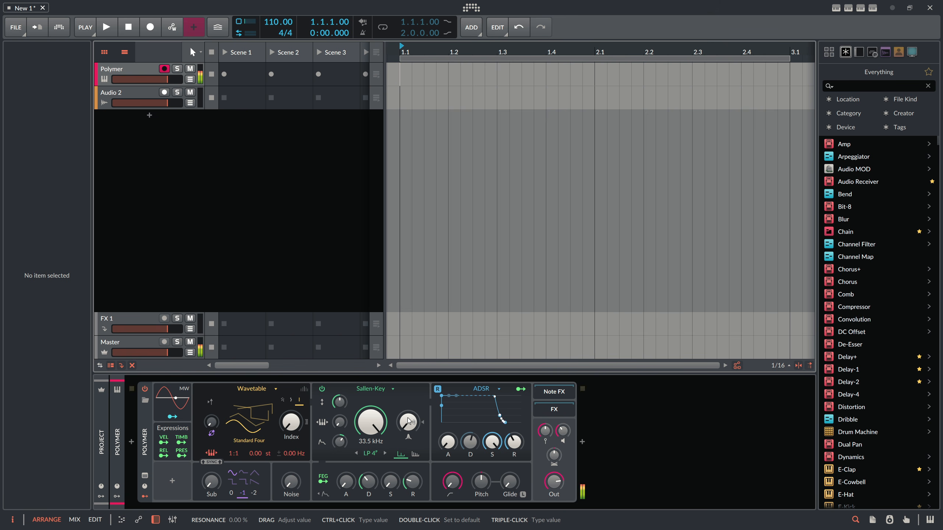
click(582, 443)
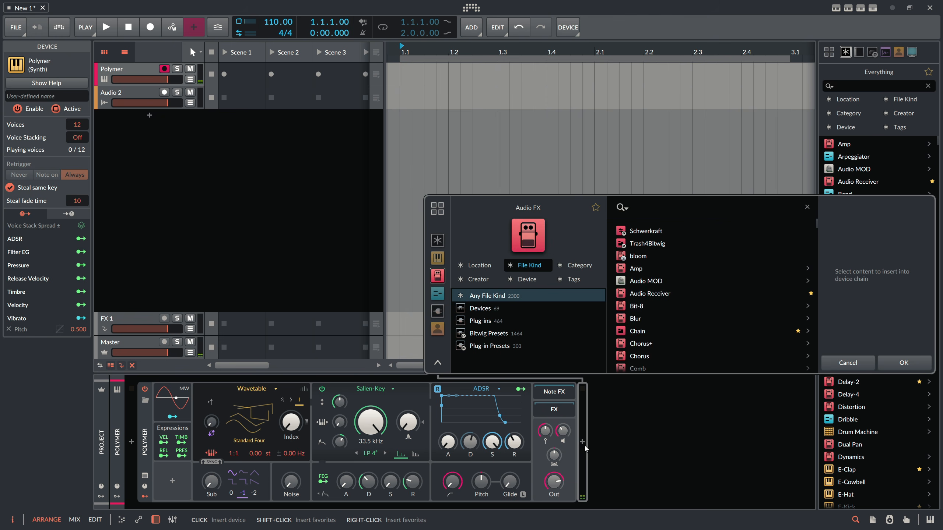
text(fx)
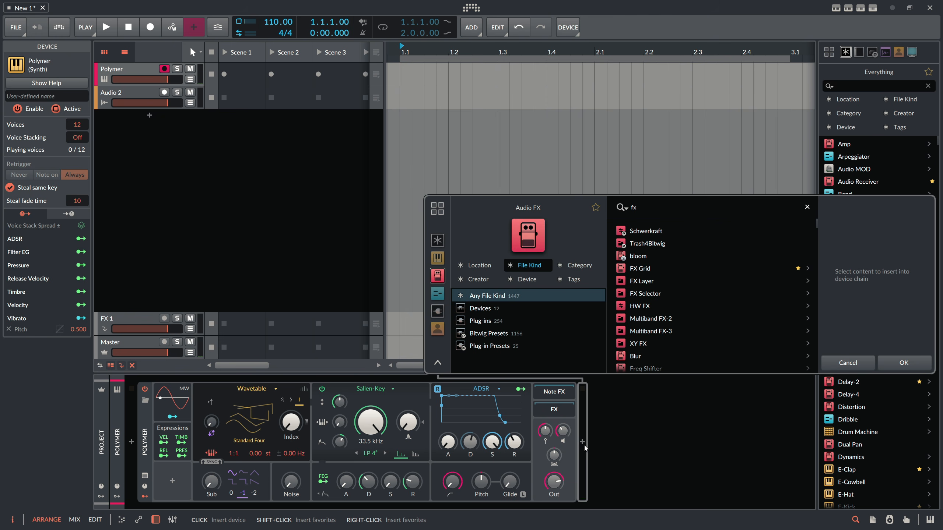
text( grid)
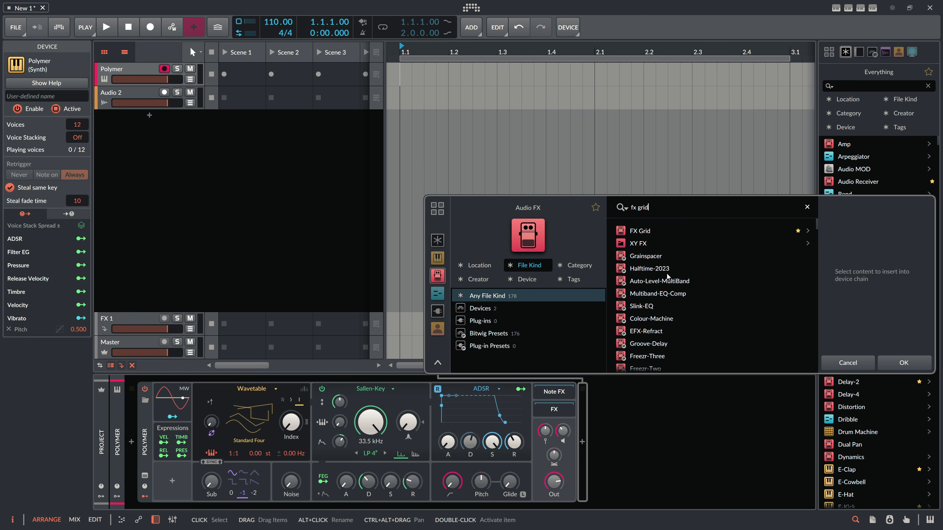
double_click(643, 232)
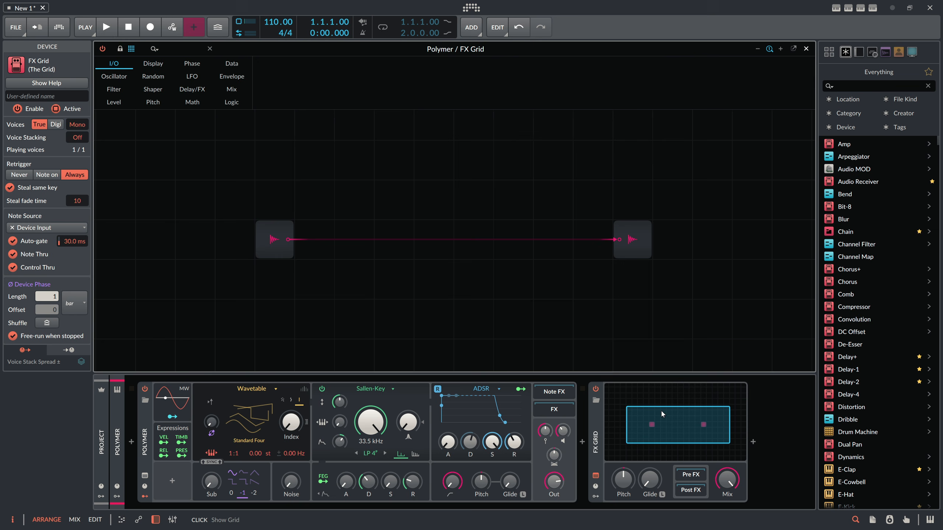
Place a Wavetable oscillator below the signal path, feed its phase input from the audio input and adjust its phase modulation amount.
click(189, 50)
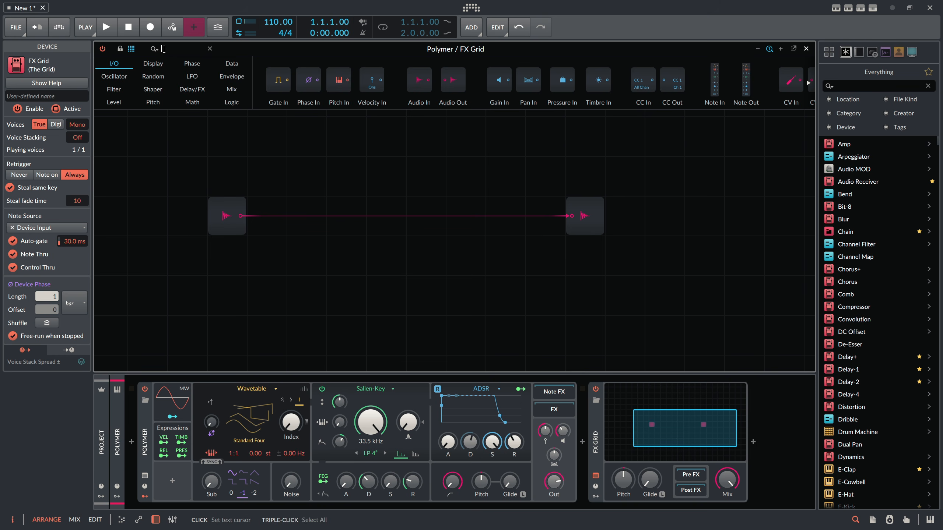
text(wave)
drag(237, 91, 359, 272)
drag(311, 273, 397, 301)
scroll(345, 250, up, 1)
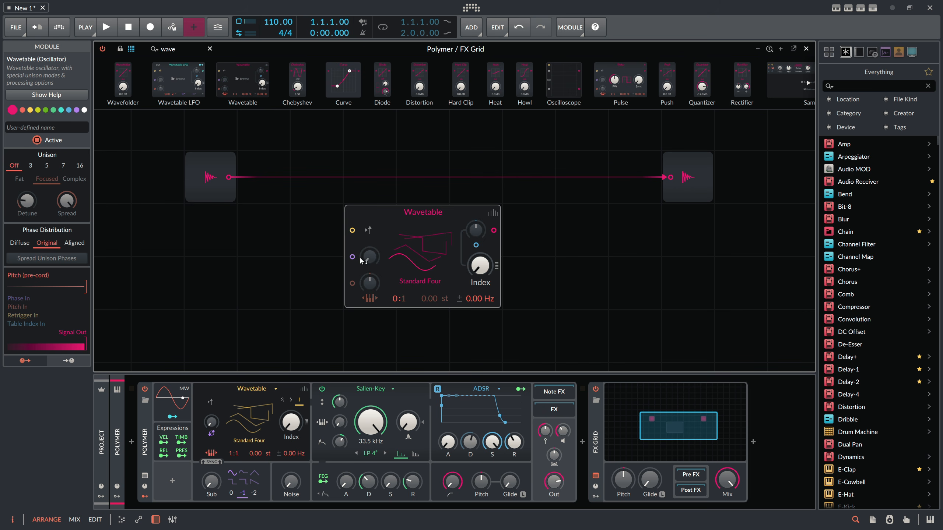
drag(229, 177, 352, 257)
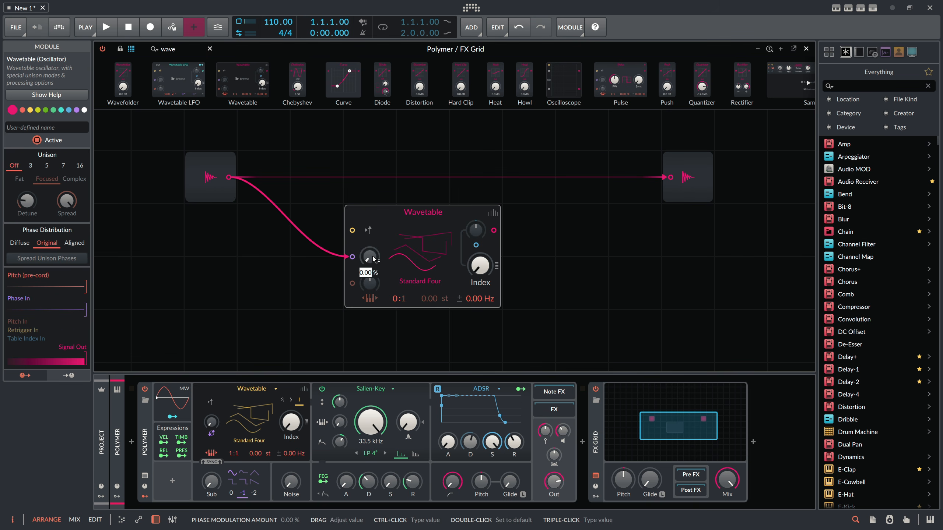
key(Return)
Add a widened Oscilloscope in Pitch mode to the Wavetable's output and raise the Wavetable's index.
drag(179, 49, 90, 47)
key(BackSpace)
text(osc)
drag(124, 81, 494, 231)
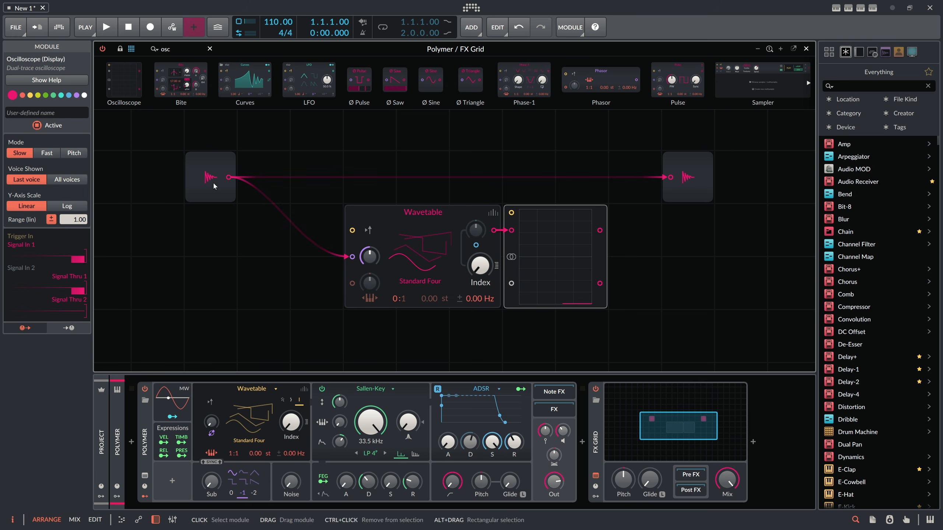
click(74, 153)
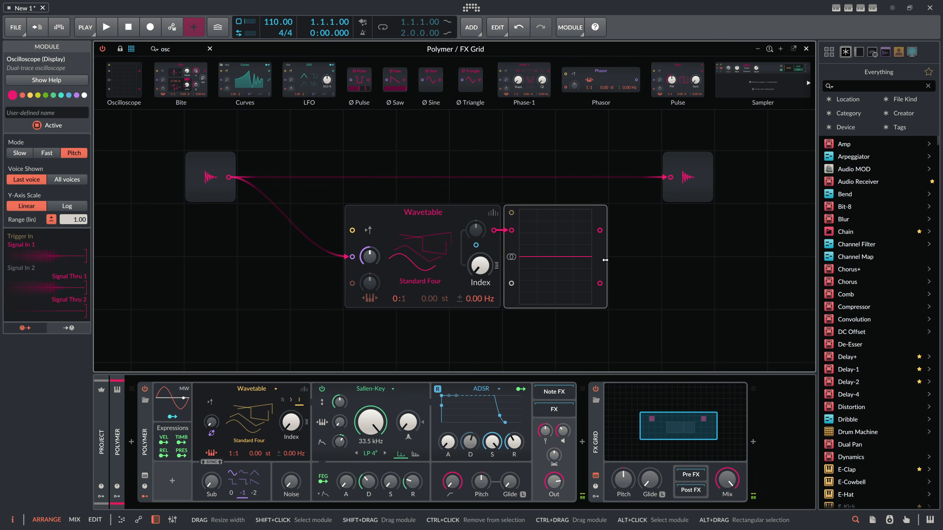
drag(607, 264, 656, 264)
drag(480, 265, 480, 253)
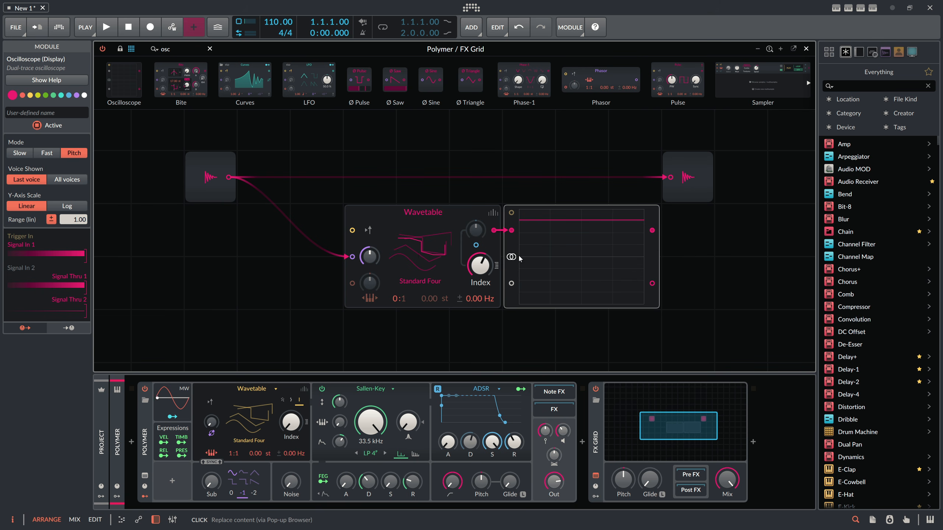
Insert a High-pass filter set to 19.4 Hz between the Wavetable and the Oscilloscope, and name it DC Filter.
drag(545, 247, 571, 249)
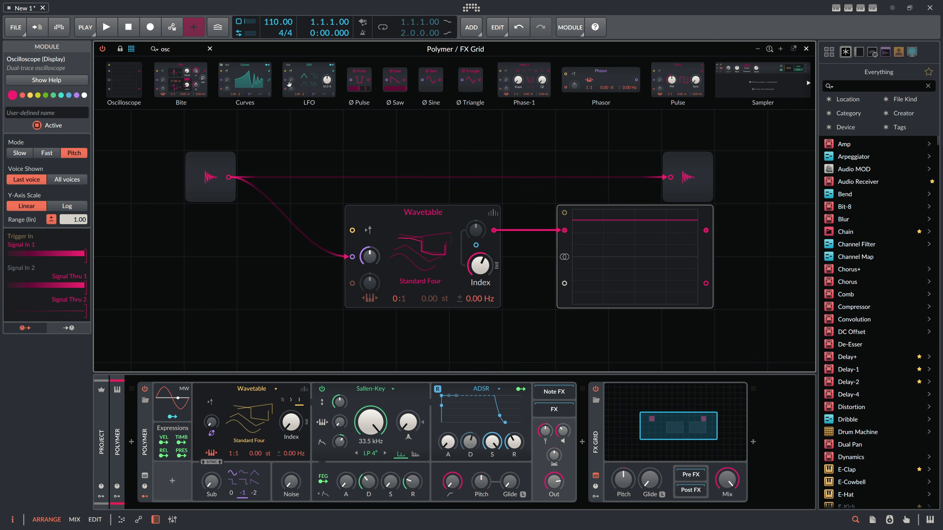
double_click(173, 49)
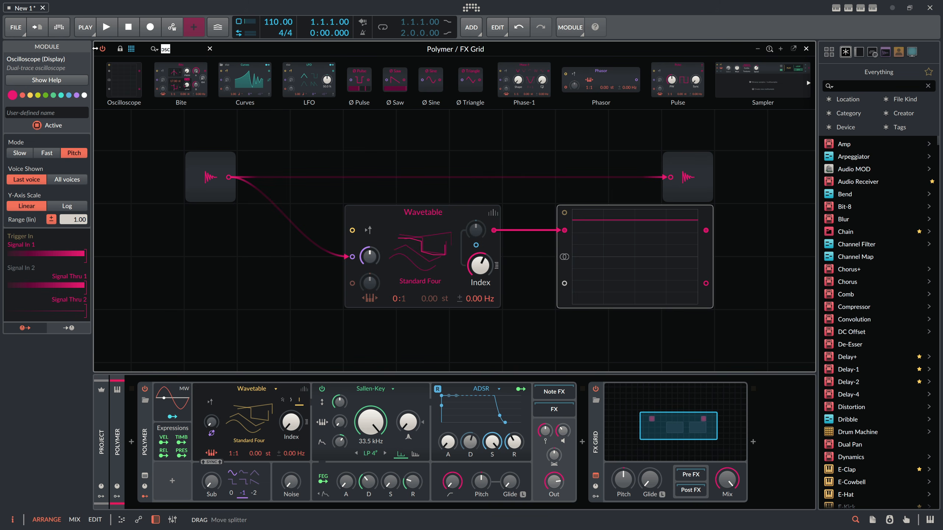
text(high)
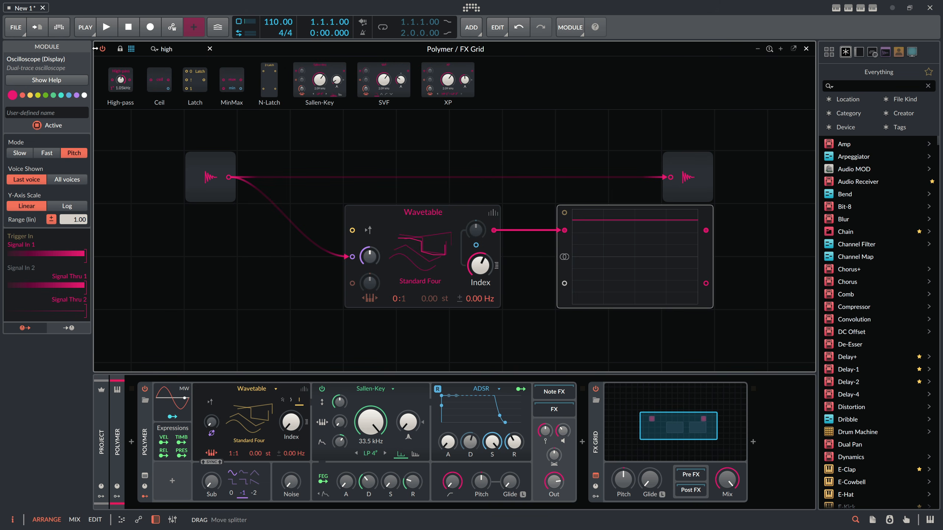
drag(118, 78, 511, 268)
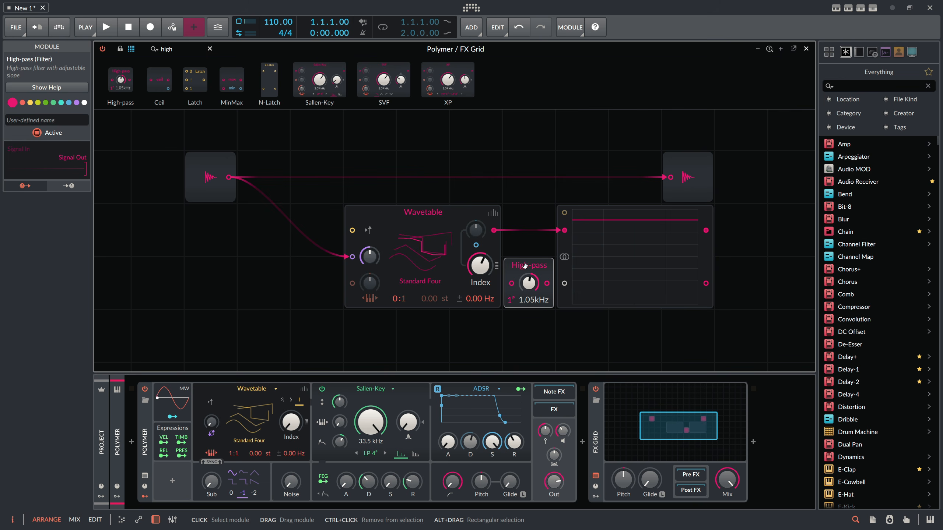
drag(527, 283, 527, 308)
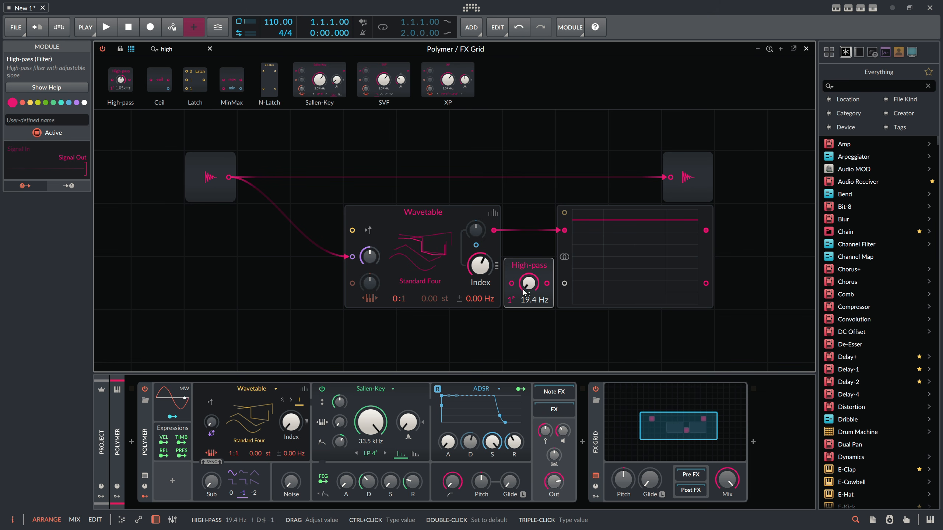
drag(551, 307, 554, 258)
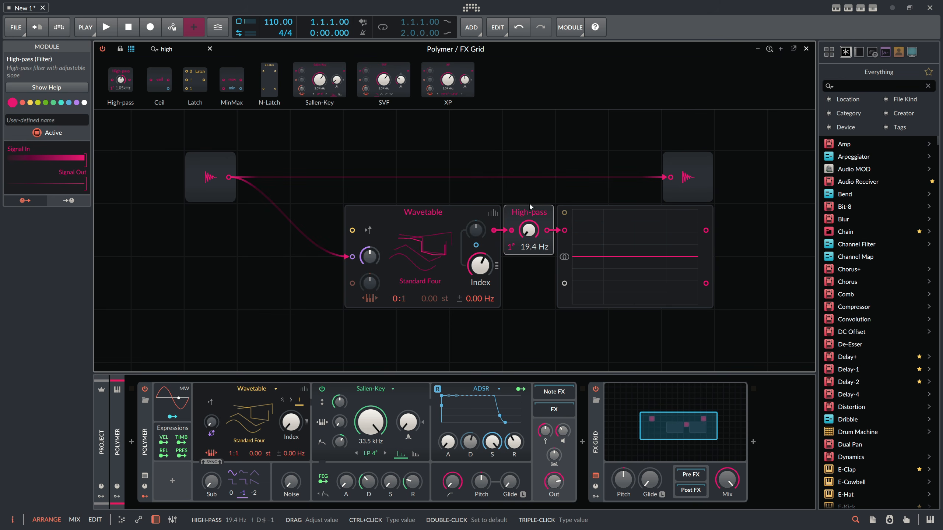
click(51, 120)
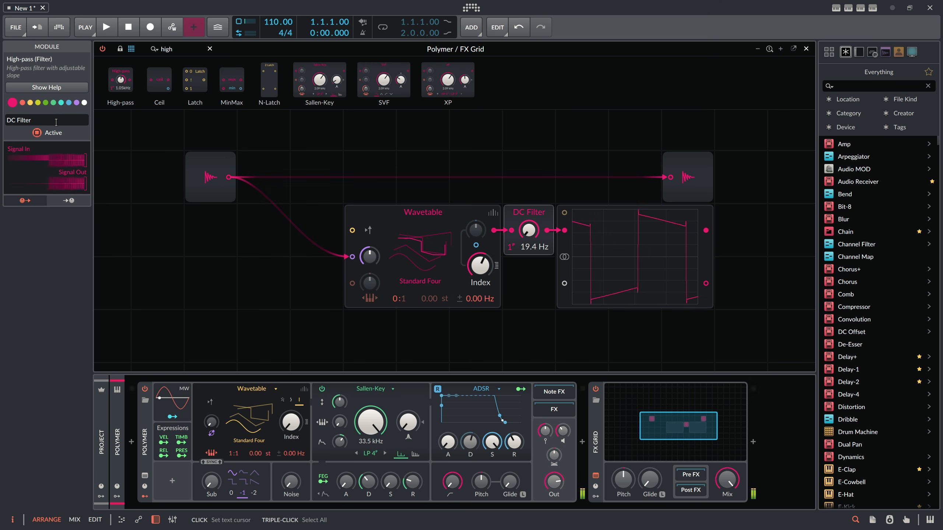
Route the Oscilloscope's upper output to the audio output instead of the dry signal, and set the Wavetable's index to 0%.
drag(480, 265, 481, 265)
drag(705, 230, 671, 177)
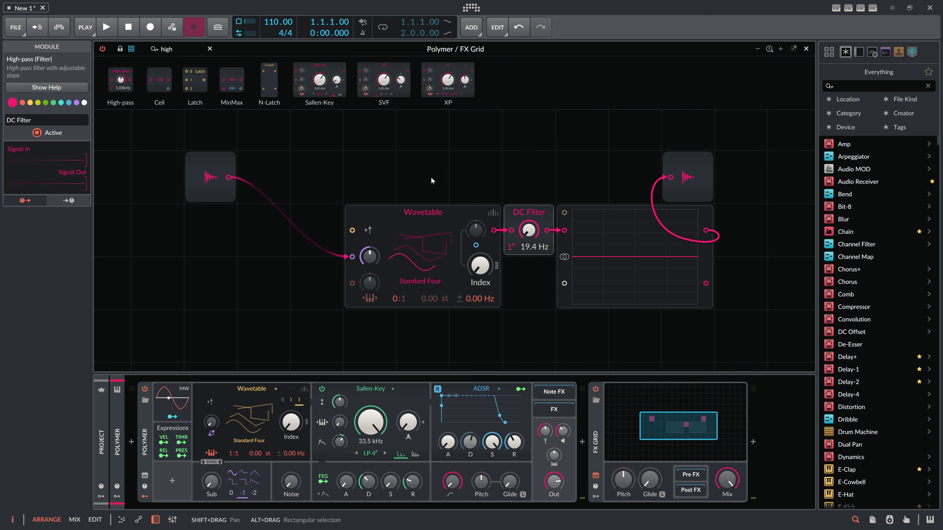
drag(481, 266, 481, 265)
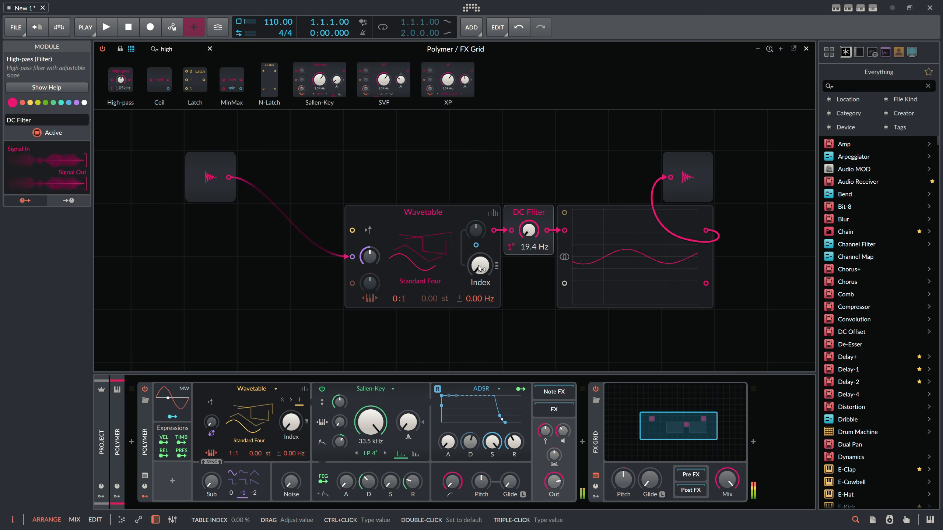
Load the TellMeMore wavetable into the Wavetable module and sweep its index up and back to the minimum.
click(421, 252)
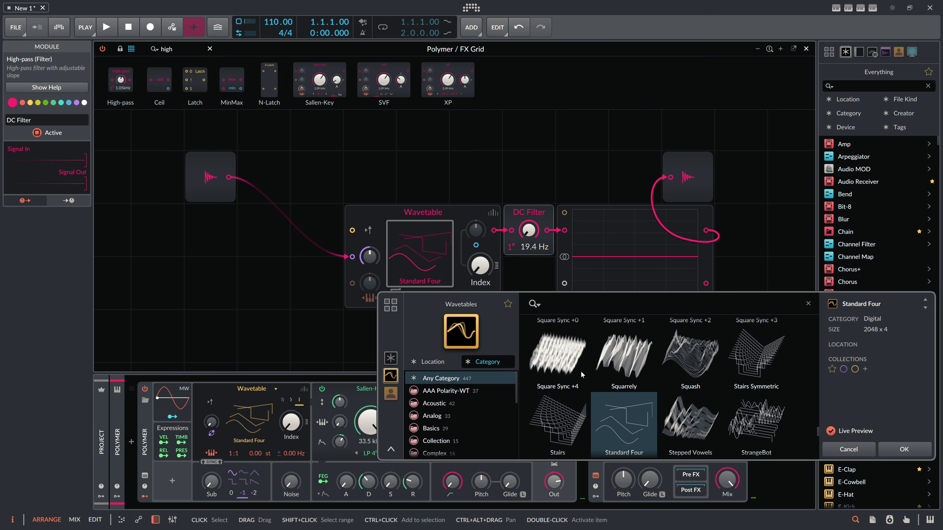
scroll(620, 378, down, 3)
scroll(618, 383, down, 3)
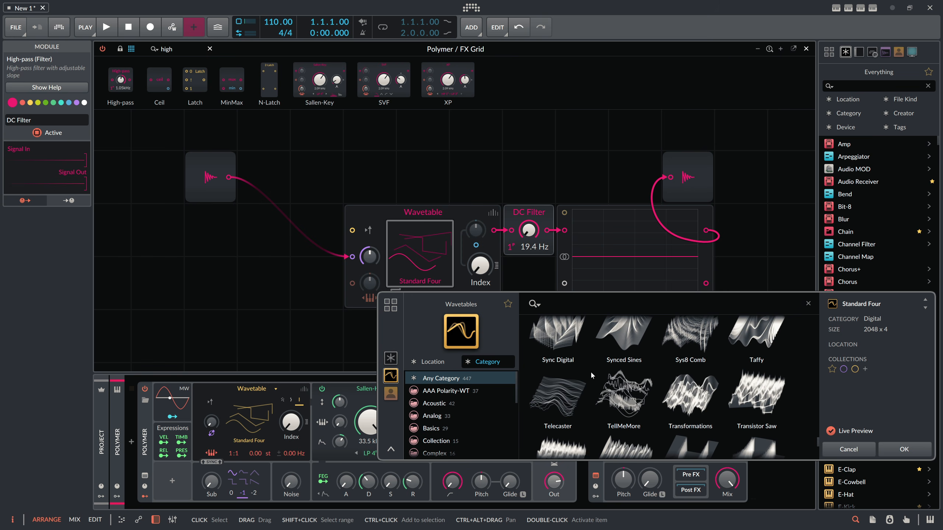
double_click(635, 395)
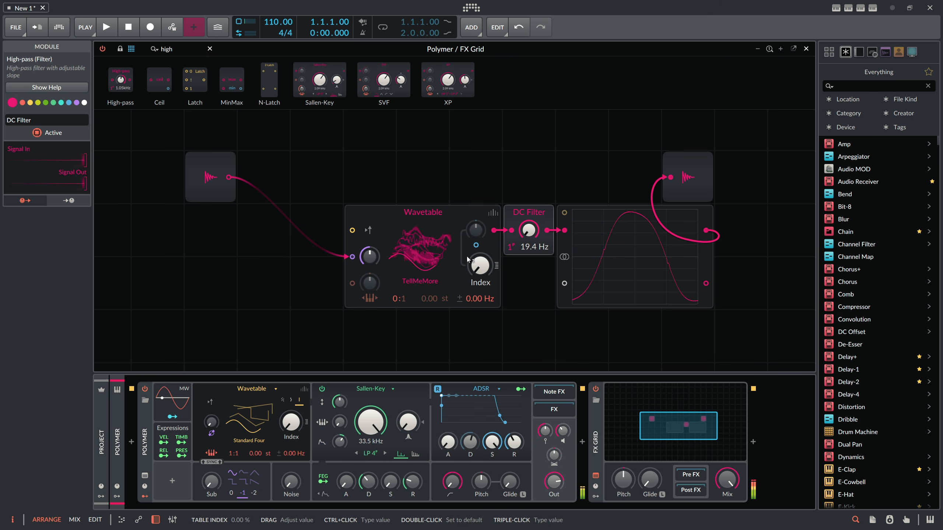
drag(481, 266, 480, 223)
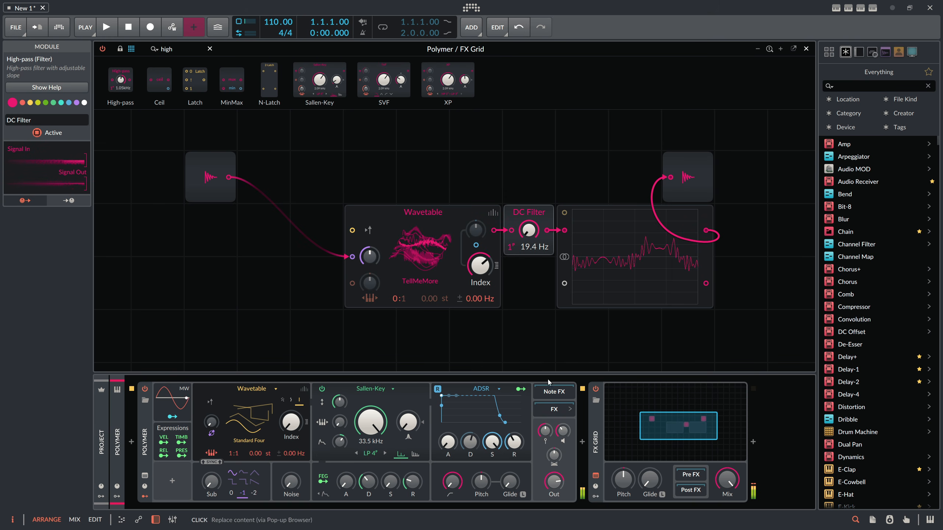
drag(480, 265, 479, 283)
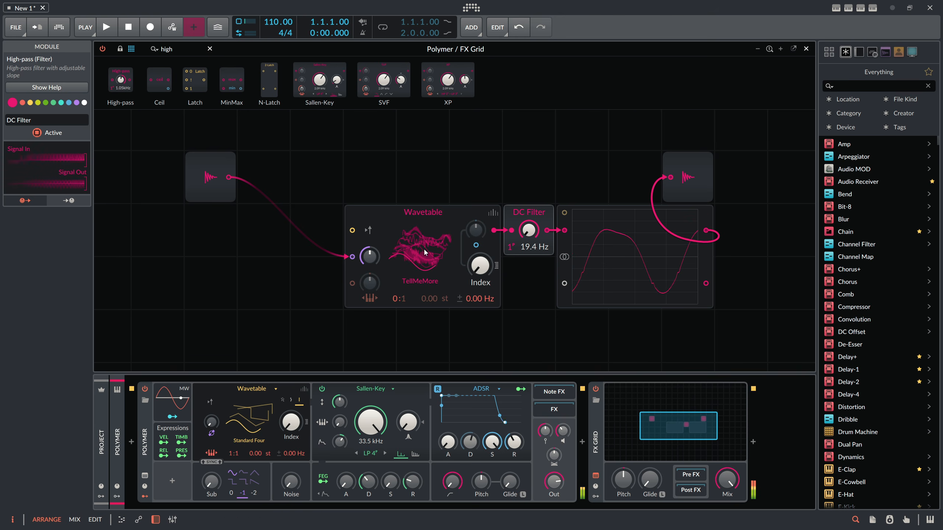
Load the Streamer wavetable into the Wavetable module and sweep its index, ending at the minimum.
click(420, 243)
scroll(610, 344, down, 20)
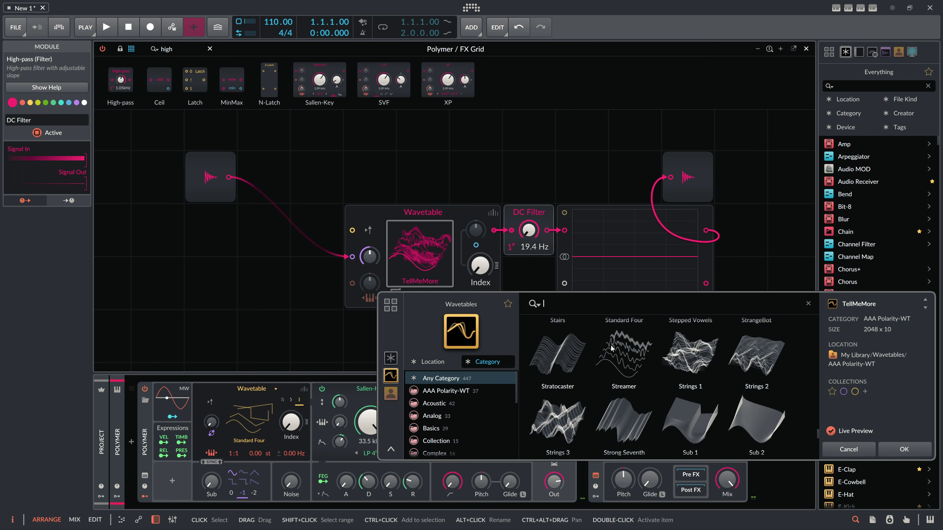
scroll(611, 348, down, 4)
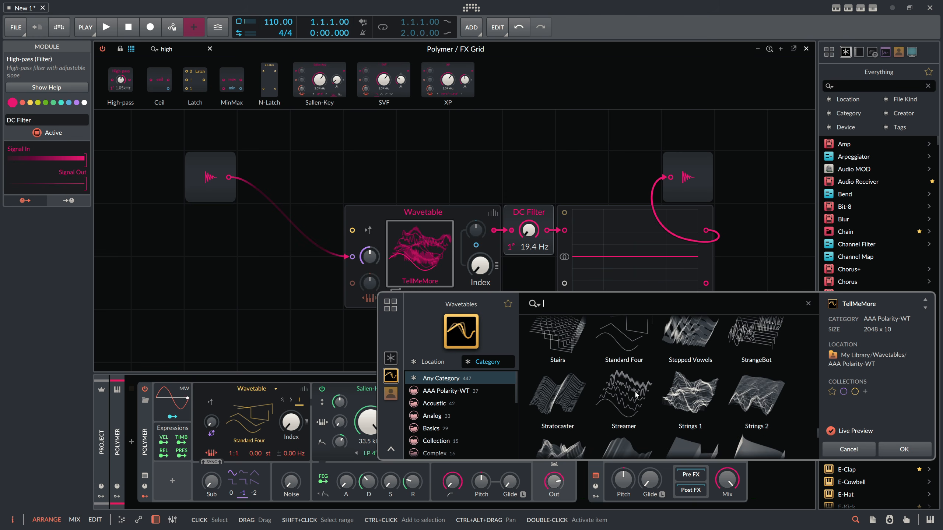
double_click(627, 392)
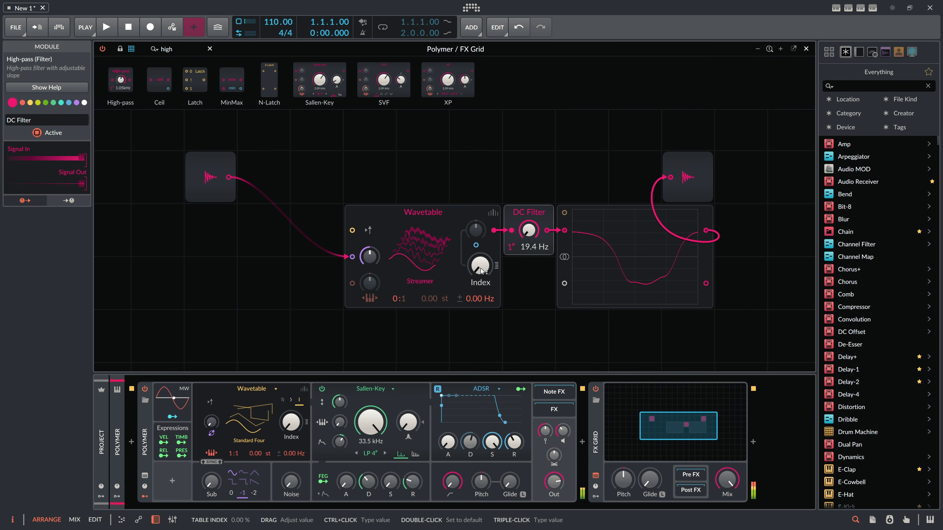
mouse_move(480, 264)
mouse_down()
mouse_move(479, 225)
mouse_move(479, 271)
mouse_up()
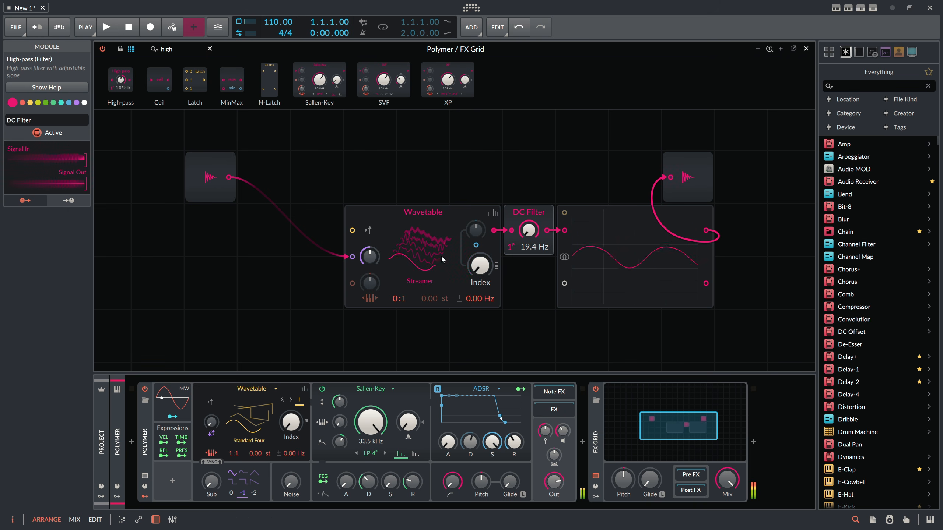
Place a Transfer shaper module directly above the Wavetable and view its transfer curve in the curve editor.
drag(179, 51, 423, 160)
text(trans)
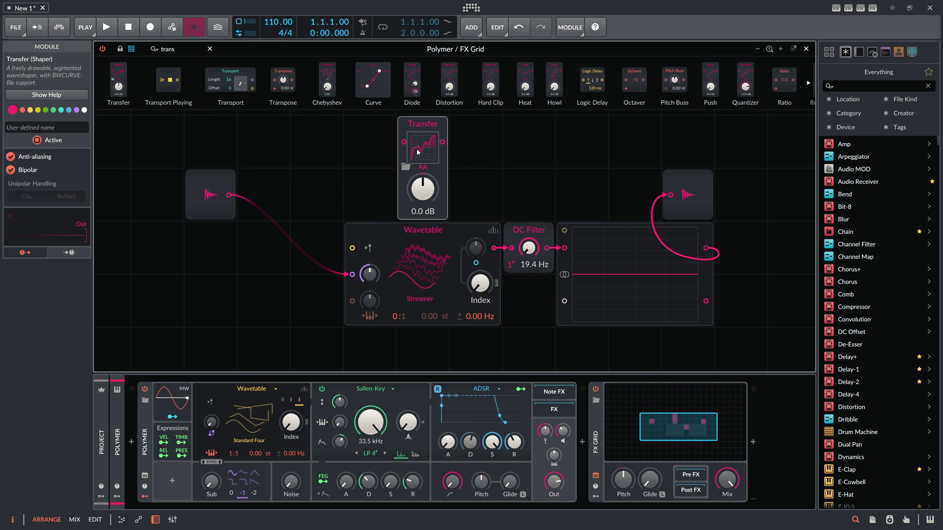
click(418, 152)
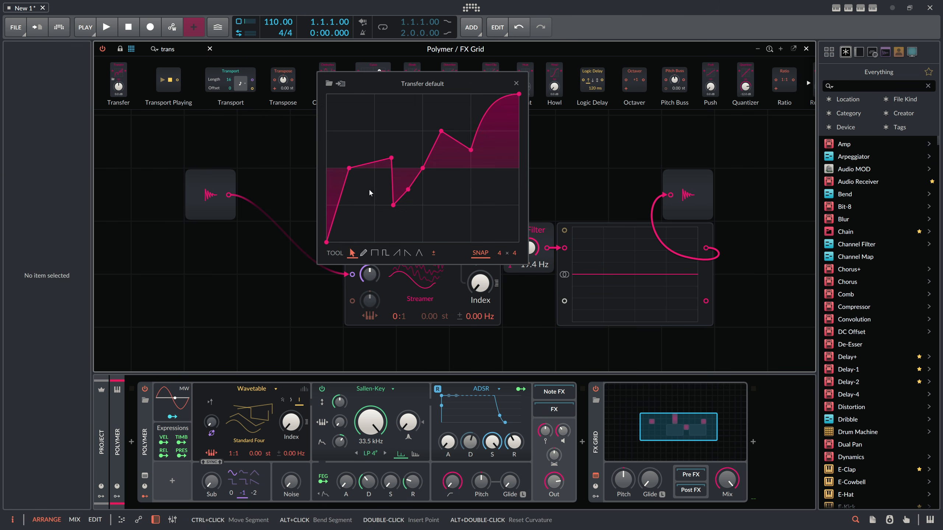
click(516, 83)
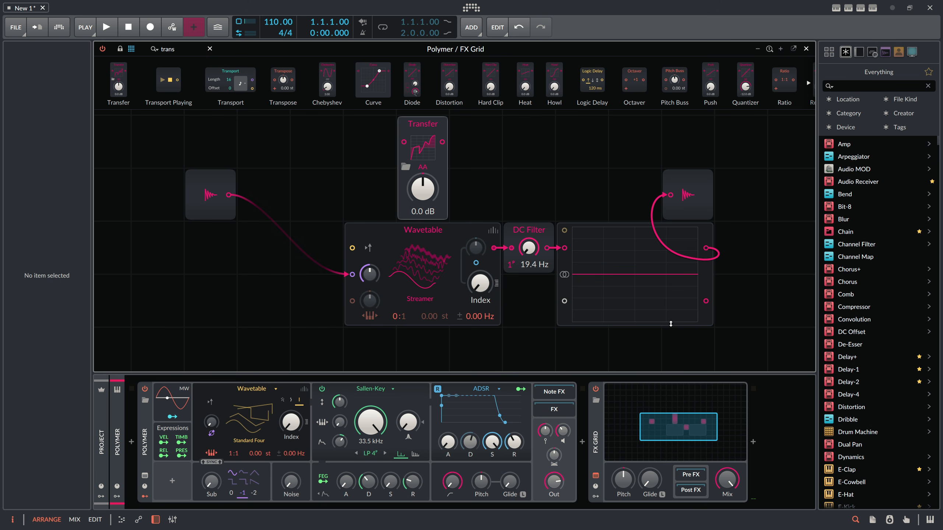
Move the Transfer module further up from the Wavetable and duplicate it directly underneath.
scroll(449, 261, up, 4)
drag(436, 285, 436, 193)
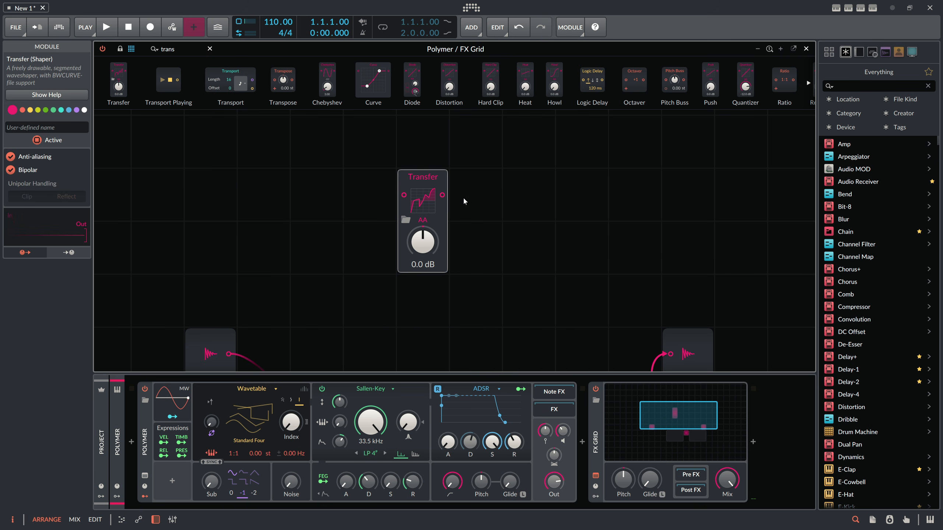
key(ctrl+d)
scroll(481, 228, down, 1)
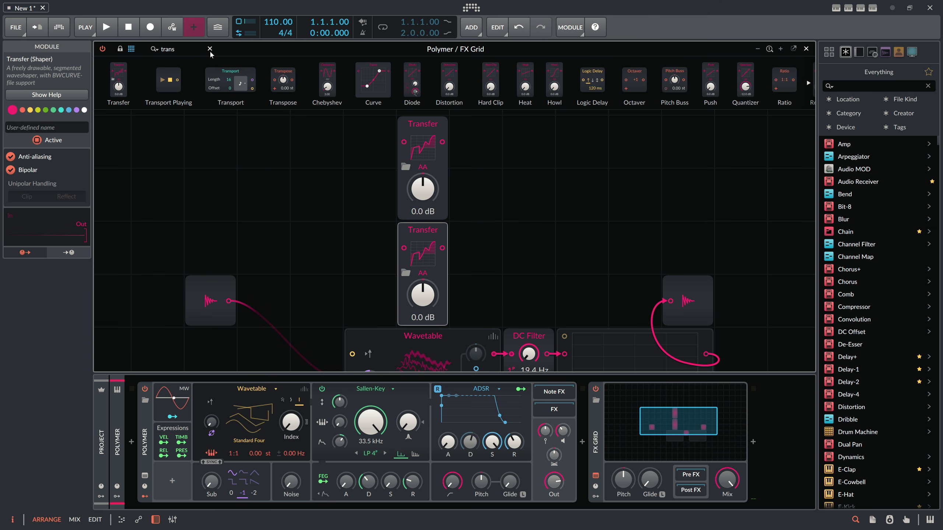
Place a Merge module beside the upper Transfer and wire both Transfer outputs into its two inputs.
text(merge)
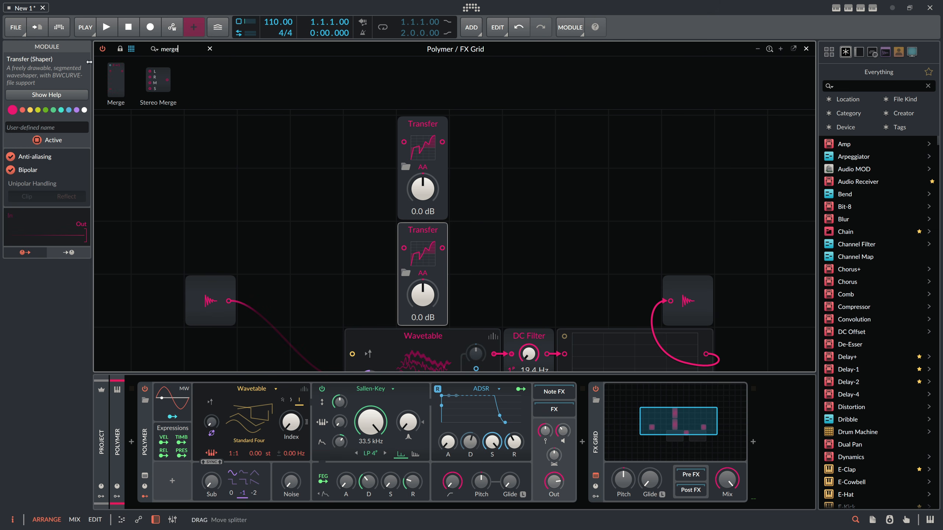
drag(116, 80, 458, 197)
scroll(336, 190, up, 1)
Place a Value module above the upper Transfer and connect its output to the Merge module's select input.
key(ctrl+f)
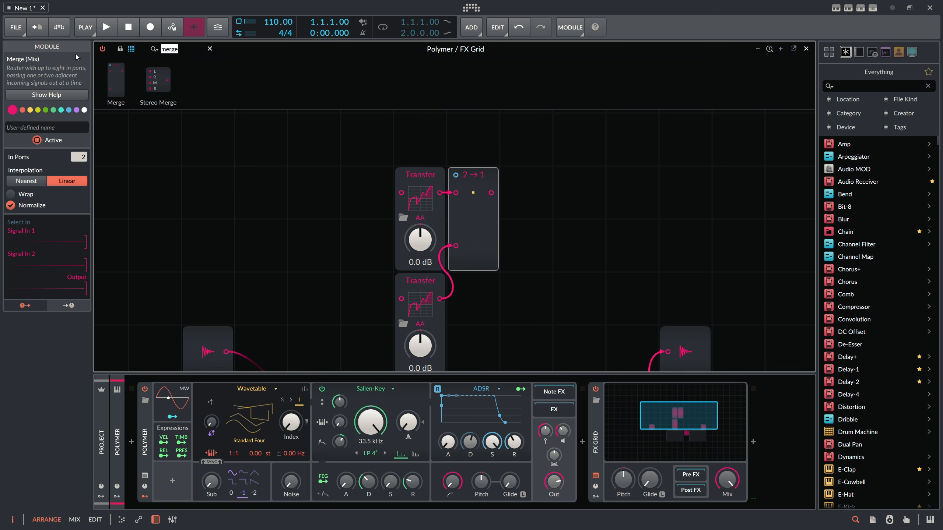
text(tr)
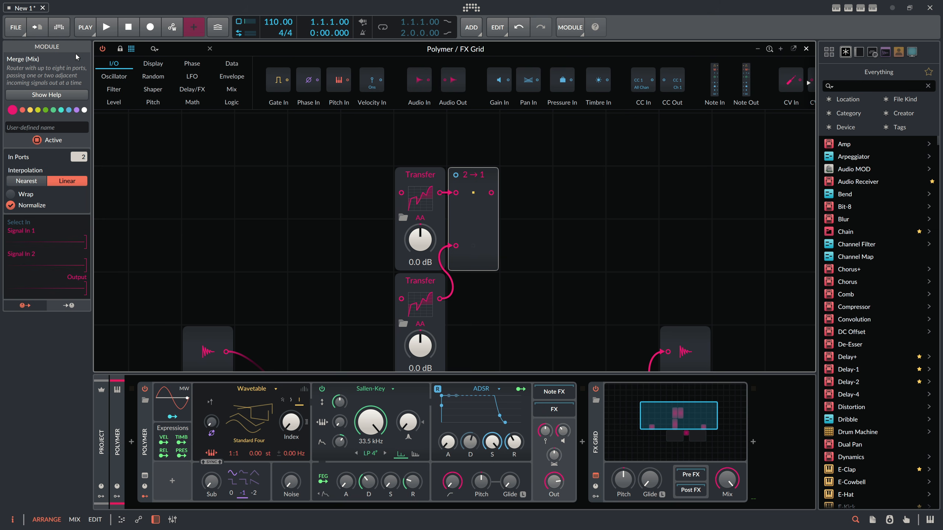
text(val)
drag(241, 79, 456, 175)
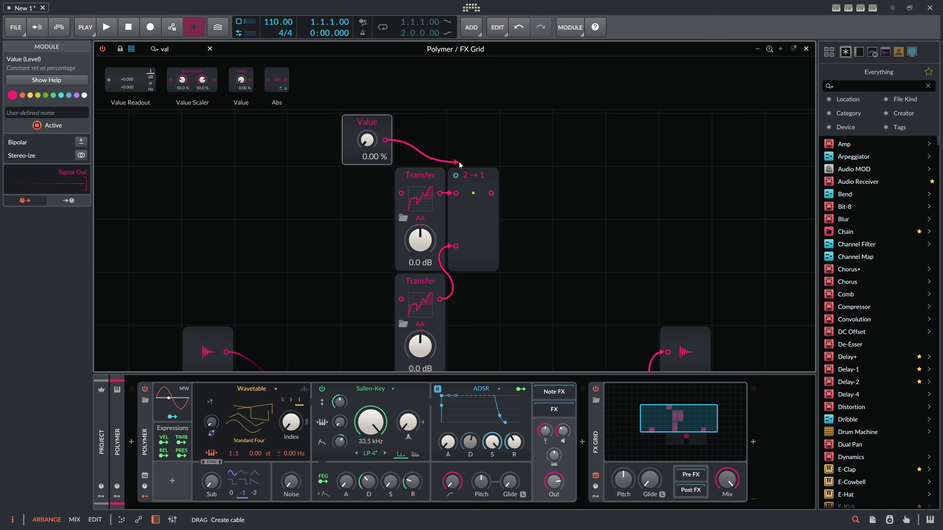
Load the PC Quantizer 2 lookup curve into the lower Transfer module.
click(415, 294)
click(515, 188)
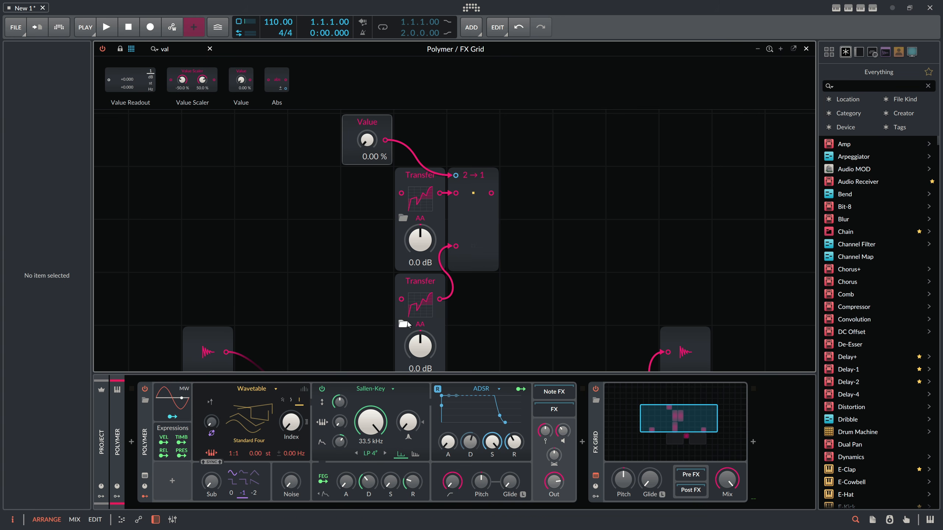
click(408, 325)
double_click(537, 208)
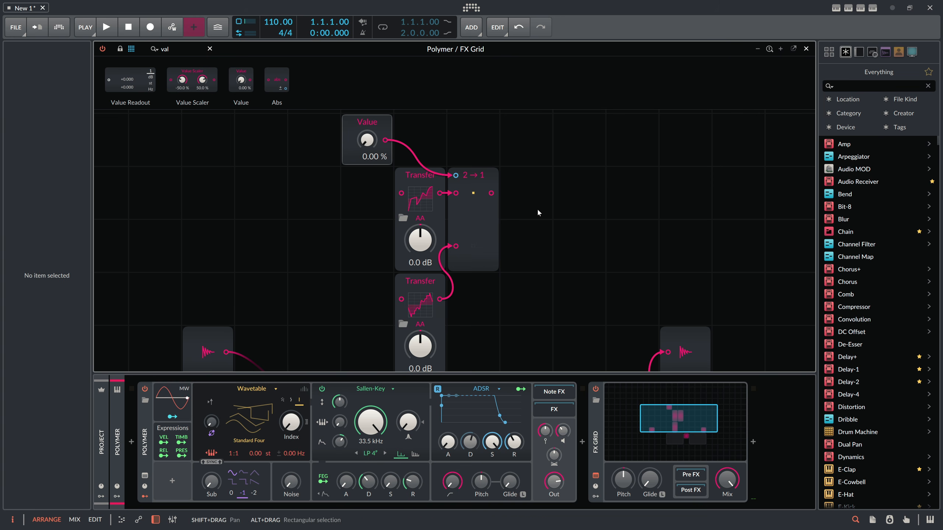
Load the Acid Saturation lookup curve into the upper Transfer module.
click(428, 211)
click(513, 135)
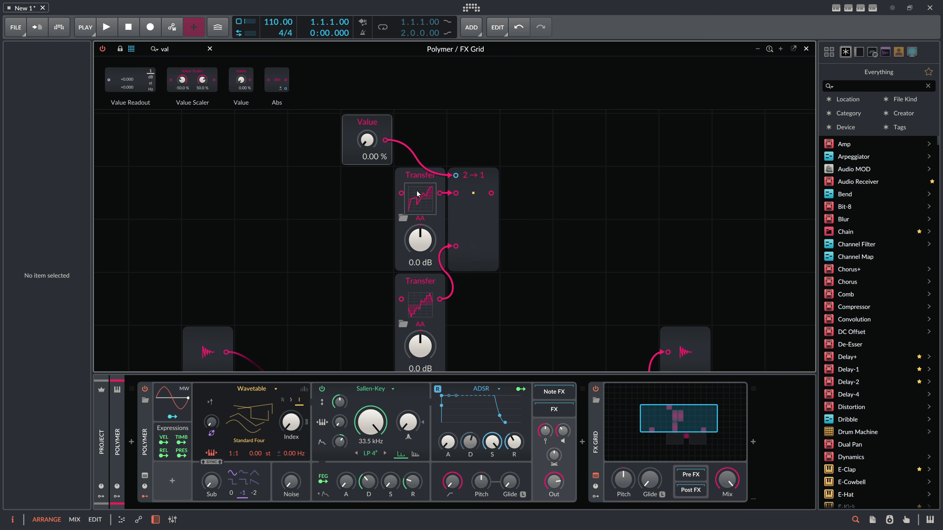
click(403, 217)
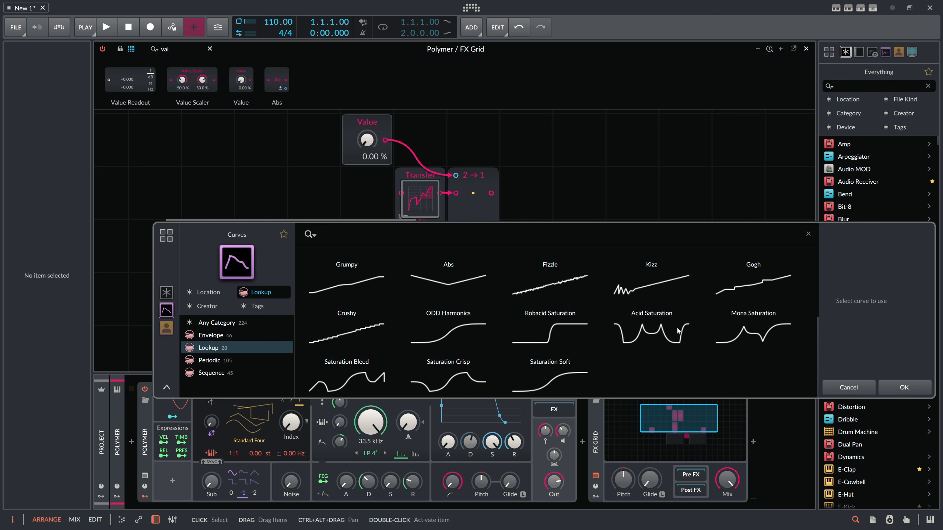
double_click(678, 331)
Wire the audio input to both Transfer inputs and connect the Merge output to the oscilloscope's first input.
scroll(339, 239, down, 3)
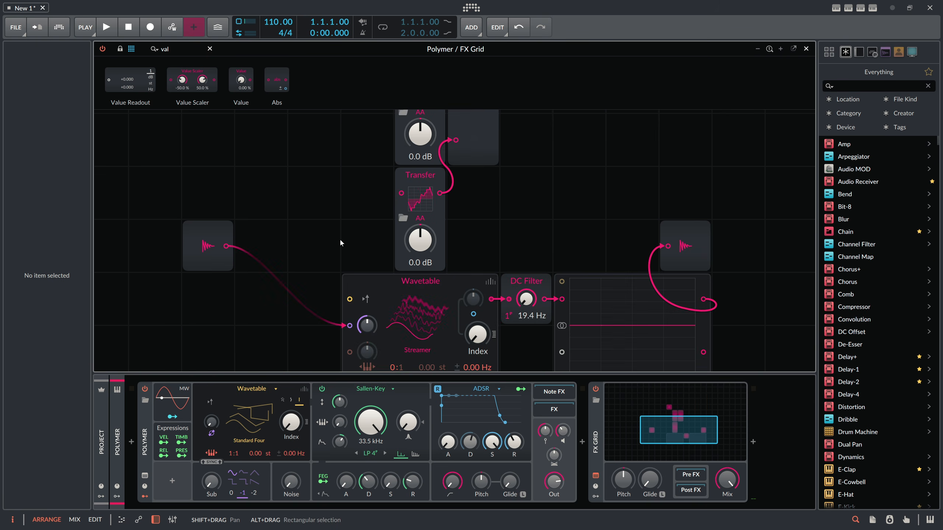
scroll(340, 240, up, 2)
drag(228, 299, 402, 155)
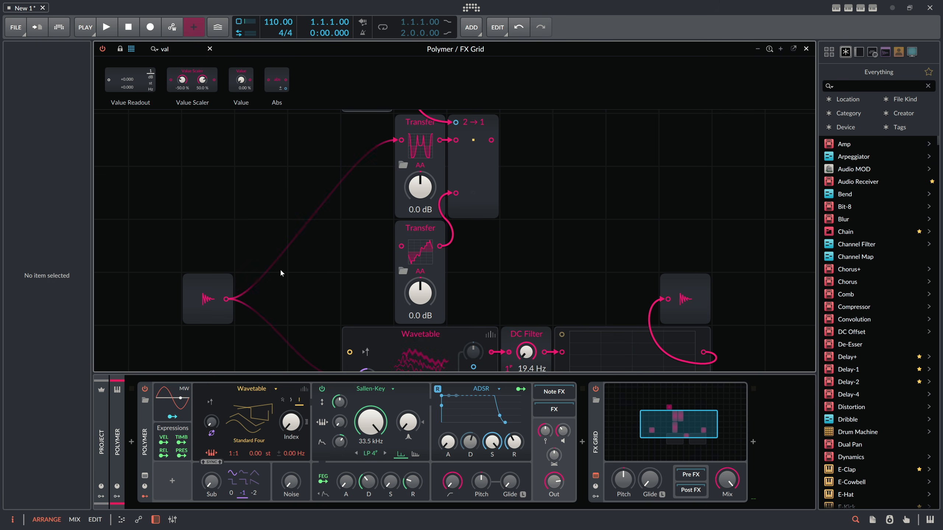
drag(254, 296, 402, 246)
drag(491, 140, 562, 352)
Move the oscilloscope up so that it sits directly beside the Merge module.
scroll(554, 255, up, 2)
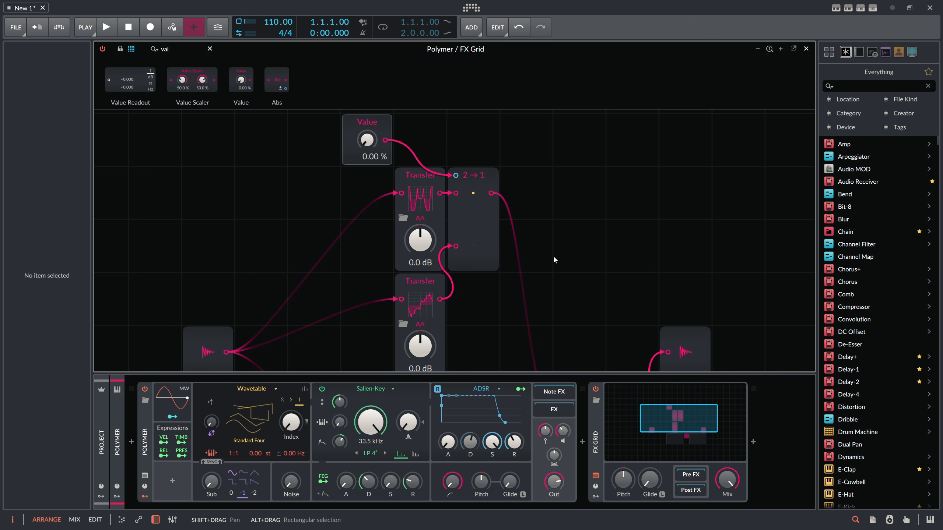
scroll(553, 256, right, 2)
drag(541, 233, 502, 237)
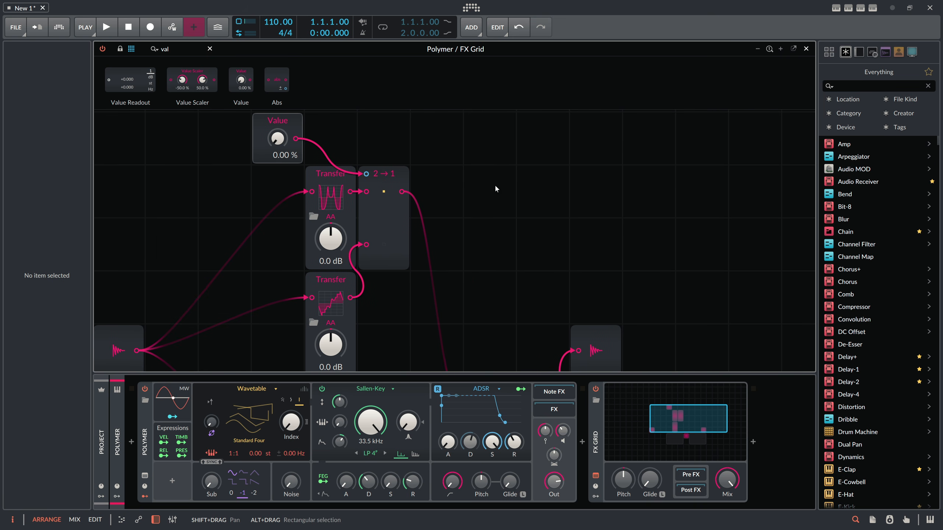
drag(277, 138, 278, 141)
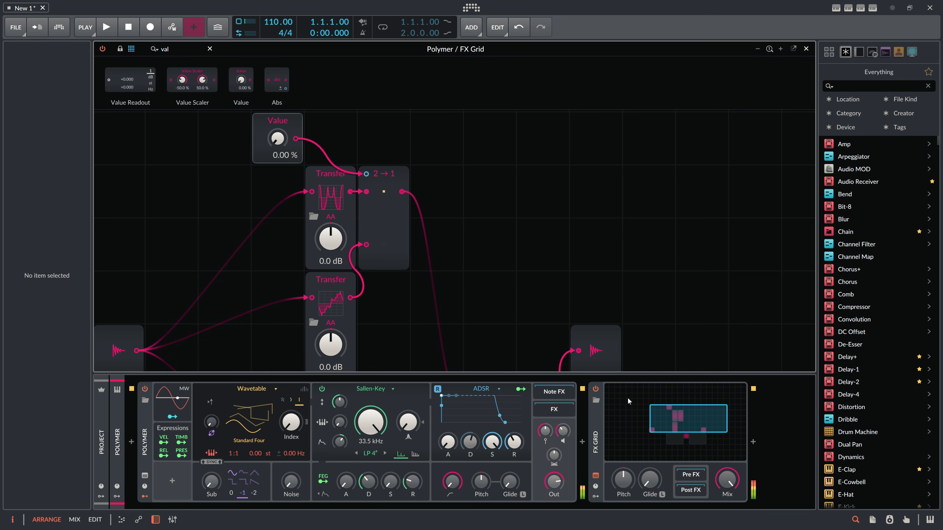
drag(675, 420, 666, 425)
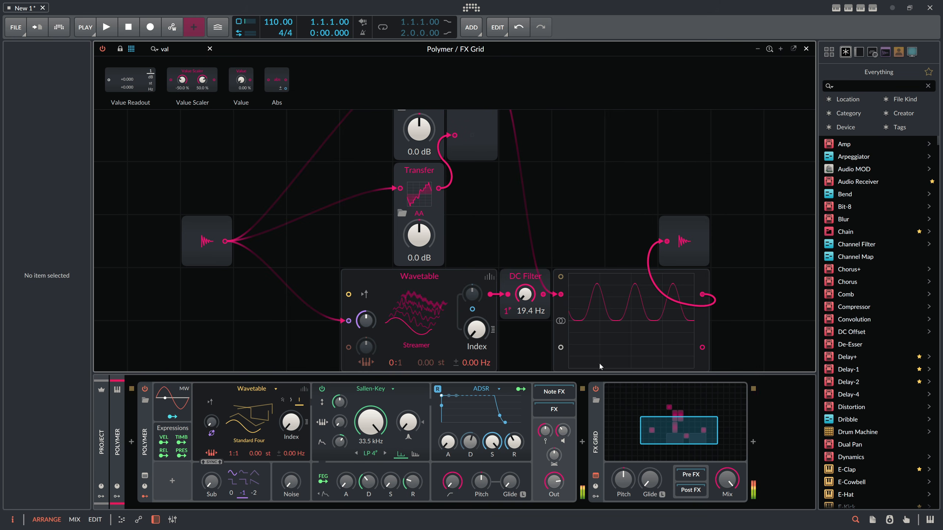
drag(599, 362, 543, 190)
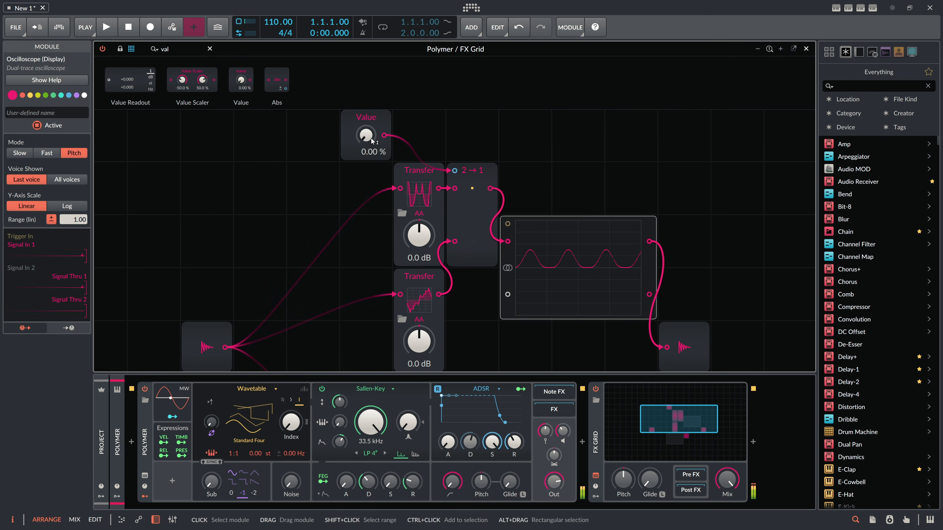
Sweep the Value module between 0 % and 100 % to compare both curves on the oscilloscope, ending at 0 %.
drag(366, 135, 366, 97)
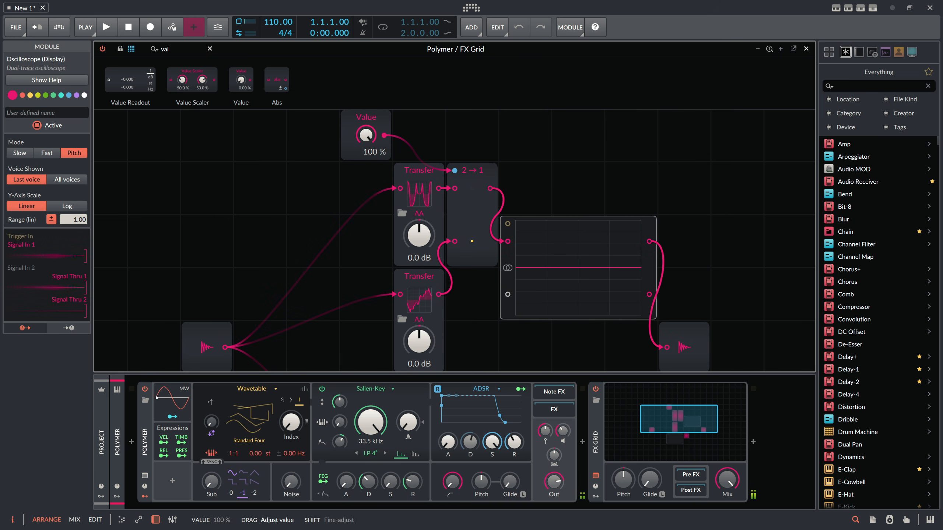
drag(365, 135, 365, 172)
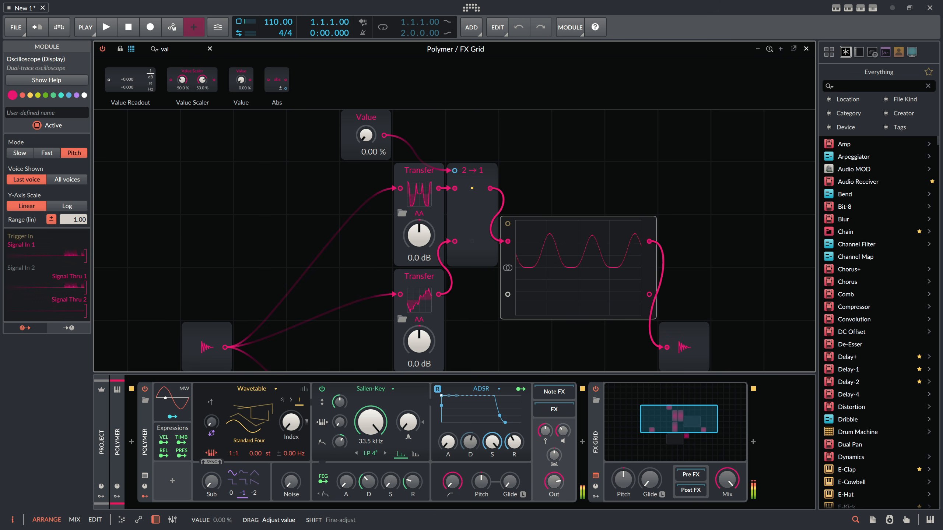
drag(366, 135, 366, 97)
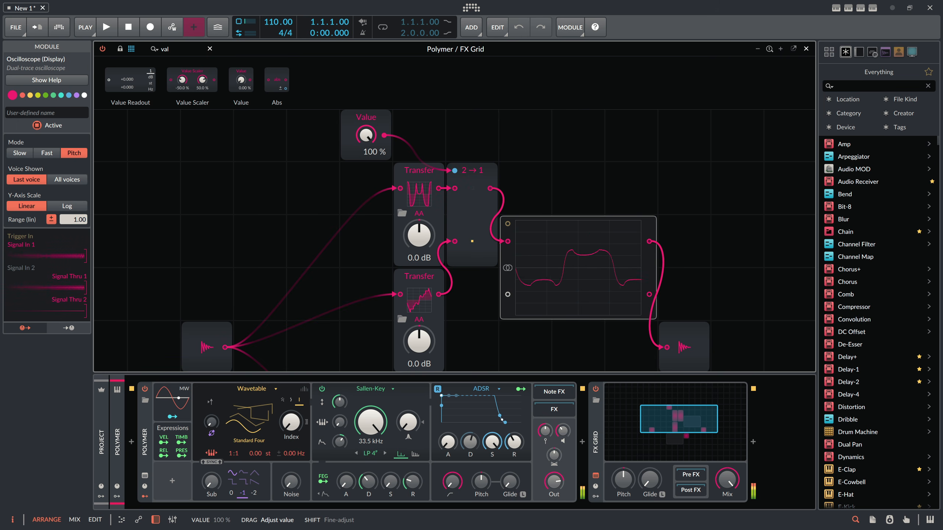
drag(366, 135, 366, 153)
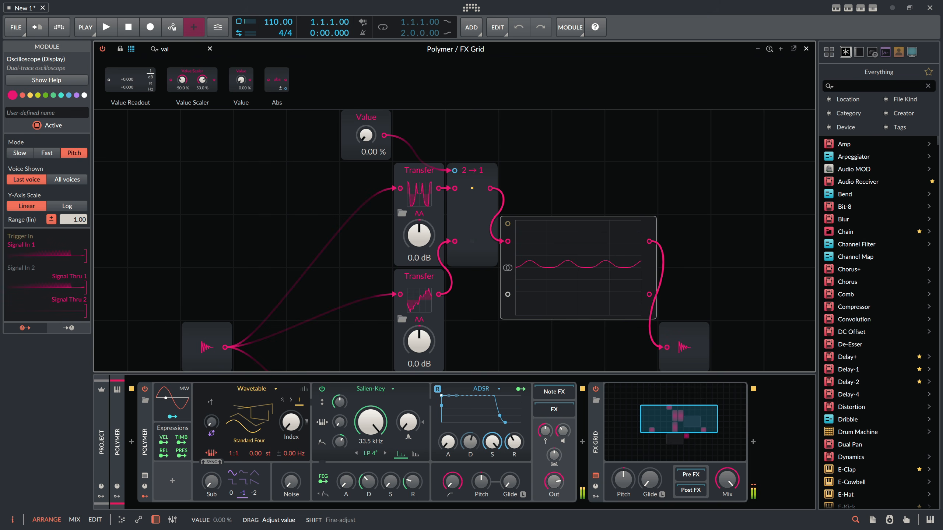
Load the Fizzle lookup curve into the upper Transfer and raise the Value module to 100 %.
click(420, 212)
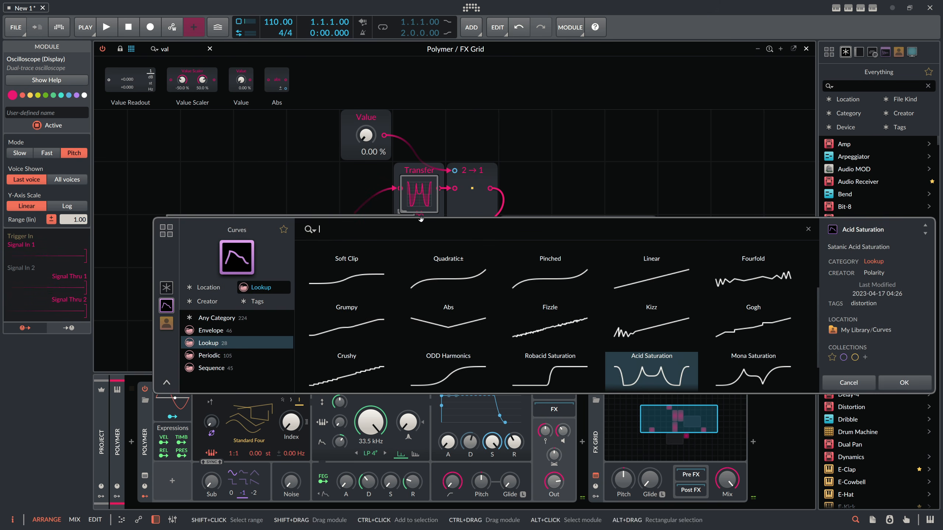
double_click(554, 313)
drag(381, 144, 381, 112)
Delete the Wavetable and DC Filter modules below the Transfers.
scroll(474, 256, down, 2)
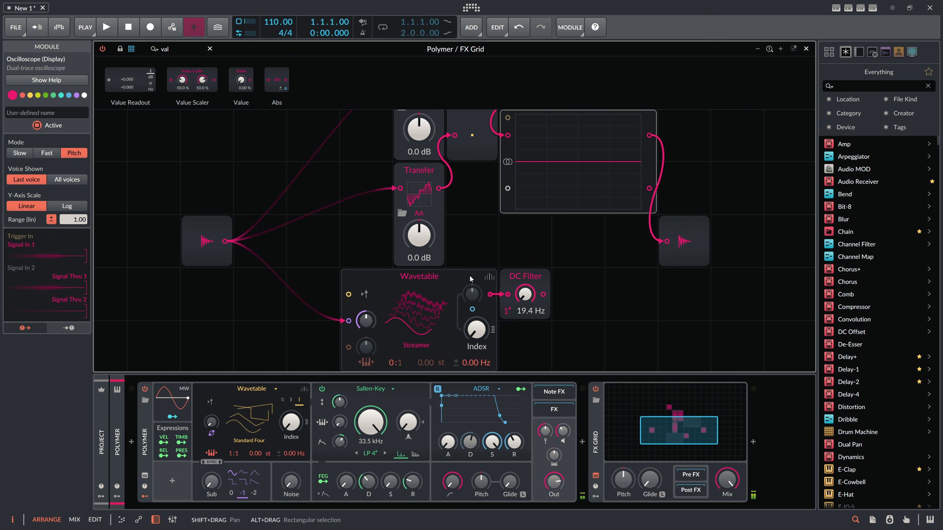
drag(301, 293, 599, 326)
key(Delete)
Duplicate the lower Transfer directly underneath and set the Merge module's In Ports to 3.
click(432, 174)
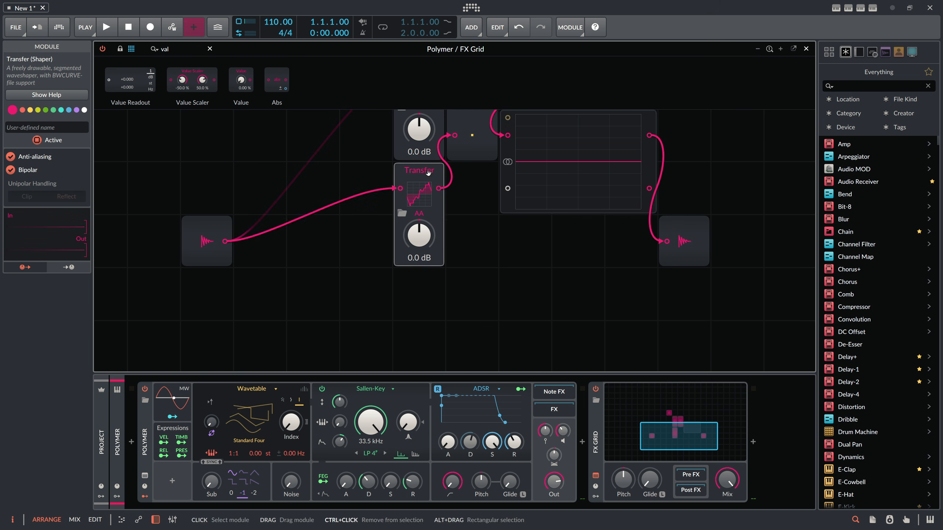
key(ctrl+d)
click(475, 145)
drag(79, 157, 79, 150)
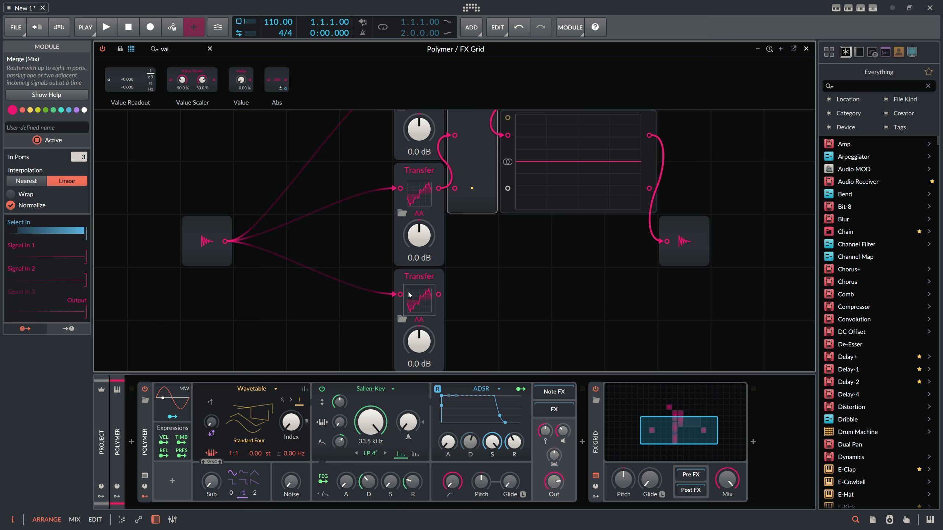
View the new bottom Transfer's curve in the curve editor and connect its output to the Merge module's third input.
click(427, 298)
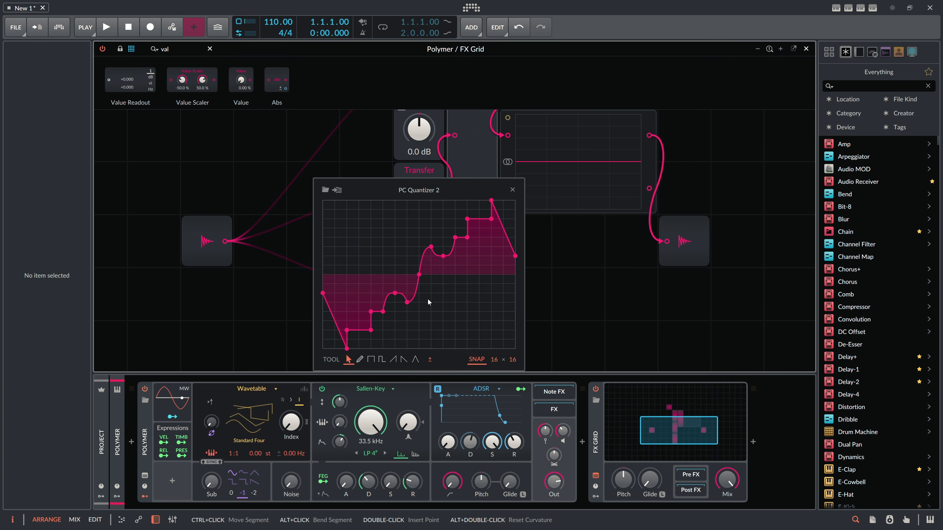
click(512, 189)
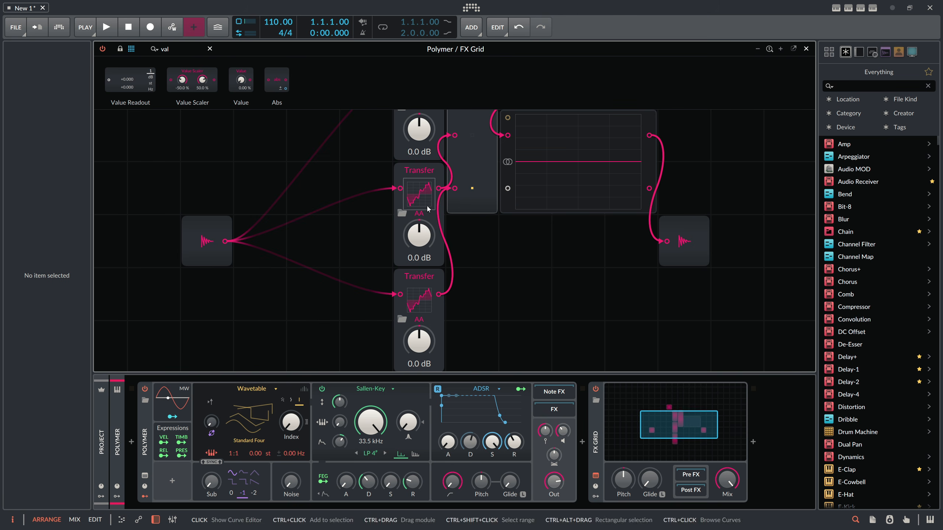
scroll(413, 216, down, 1)
drag(392, 219, 363, 261)
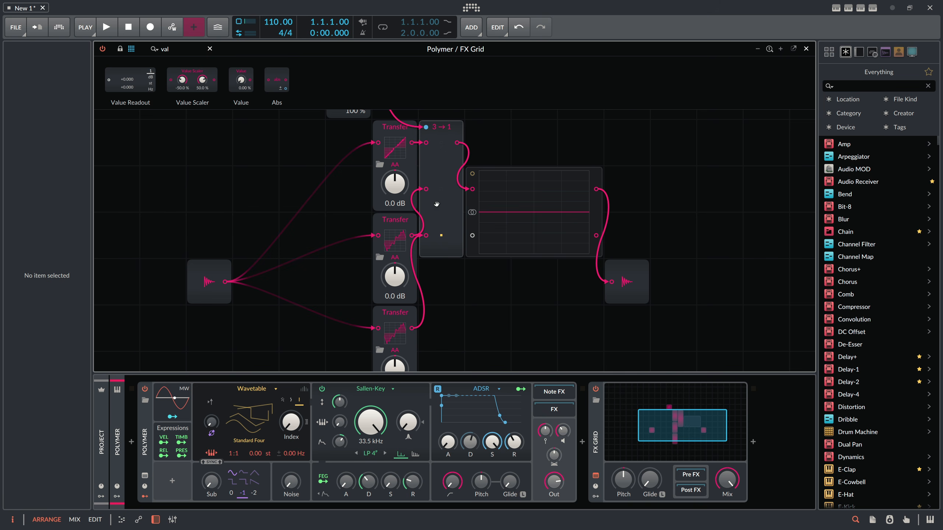
Load a different Lookup curve into the bottom Transfer module.
scroll(420, 188, down, 3)
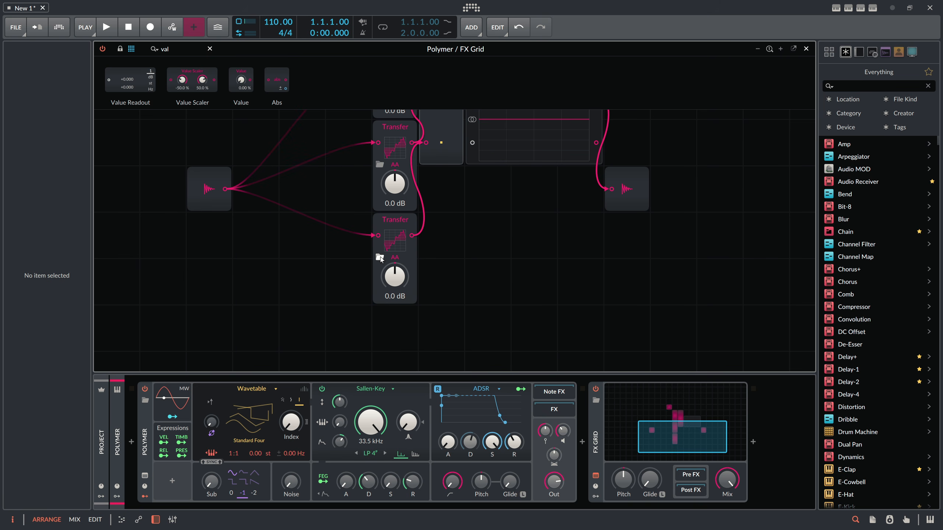
click(391, 245)
scroll(524, 378, down, 5)
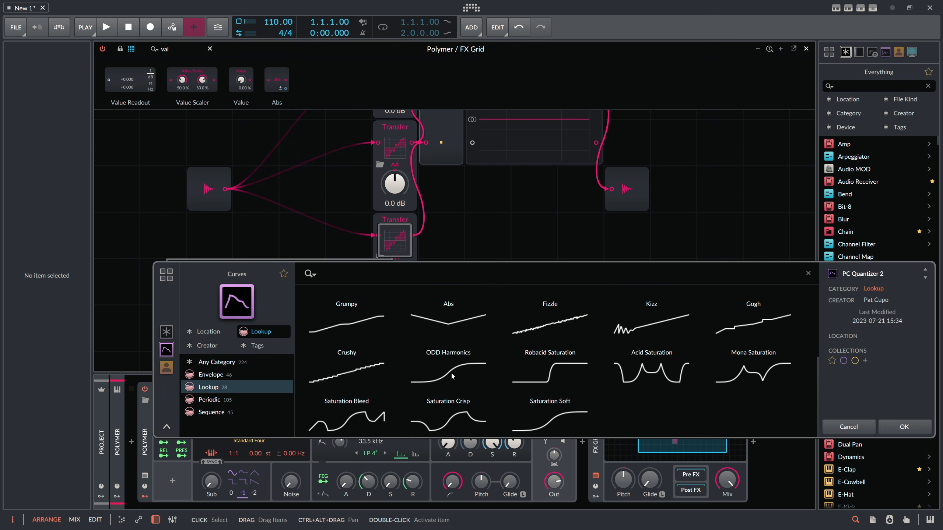
scroll(408, 360, up, 3)
double_click(364, 359)
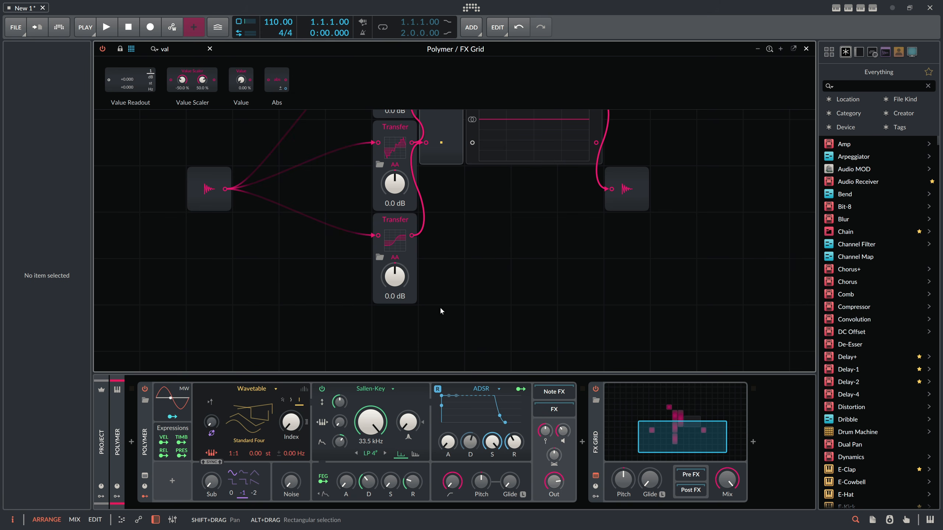
Sweep the Value module through the three Transfer curves, ending at 0 %.
scroll(473, 261, up, 3)
scroll(476, 244, up, 2)
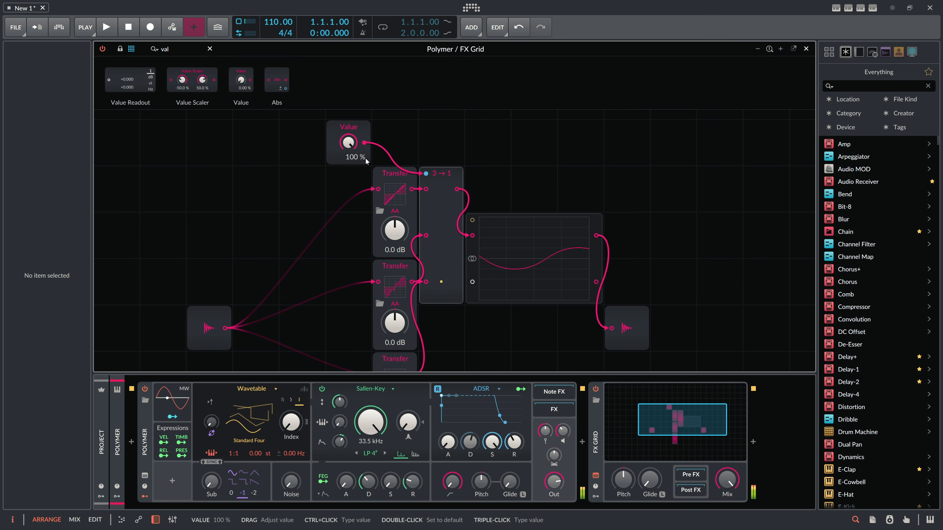
drag(365, 160, 365, 199)
mouse_move(348, 143)
mouse_down()
mouse_move(348, 69)
mouse_move(348, 142)
mouse_up()
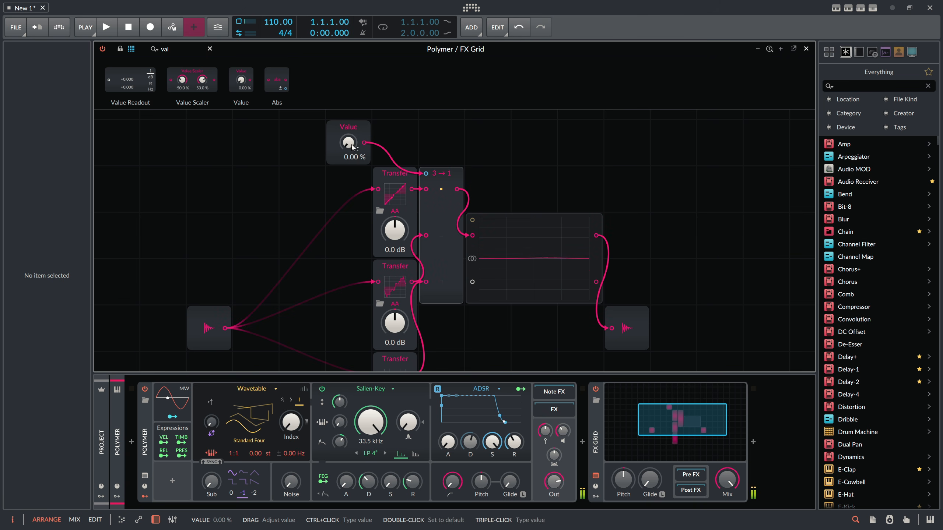
Insert an Amplify module between the audio input and the Transfer modules and set it to 156 %.
drag(178, 49, 257, 331)
text(amp)
Sweep the Value module up and back to 0 % to check the amplified signal's waveshaping on the oscilloscope.
drag(348, 142, 348, 140)
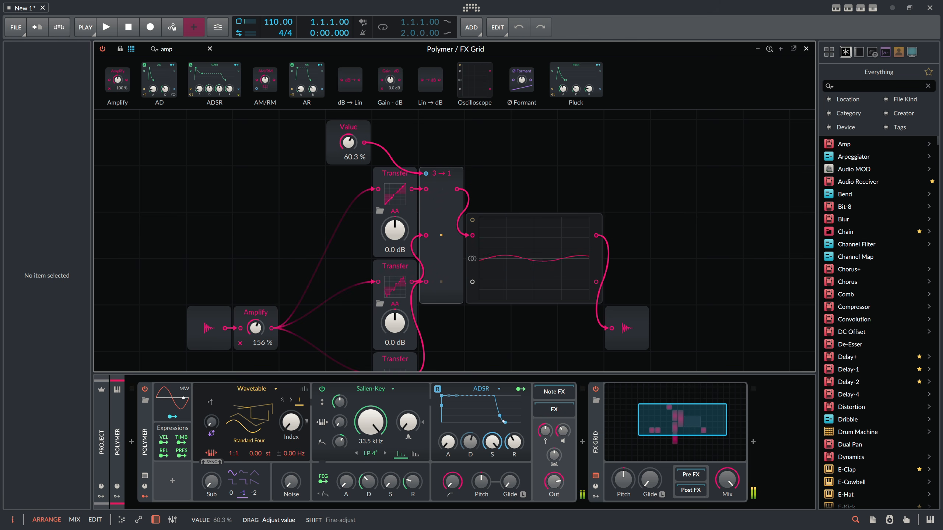
drag(348, 142, 348, 127)
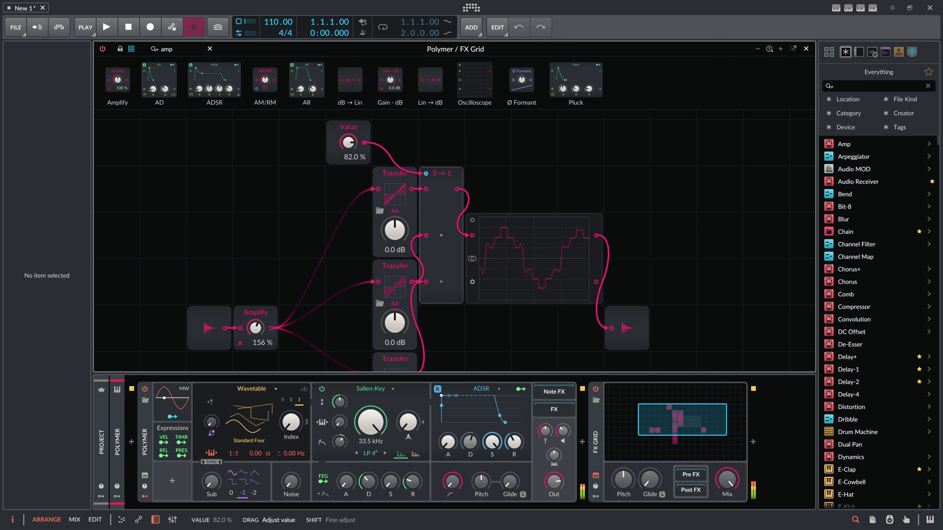
drag(348, 142, 348, 151)
scroll(315, 165, down, 3)
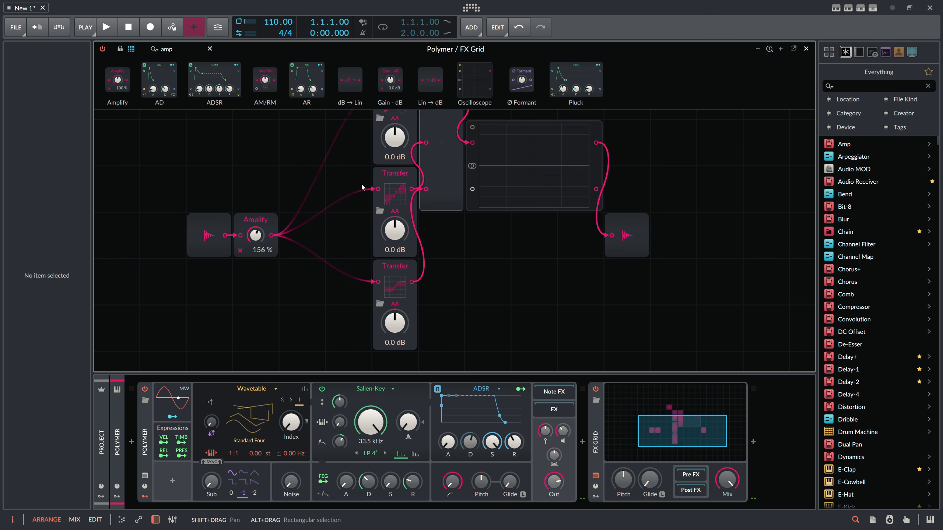
scroll(362, 185, up, 3)
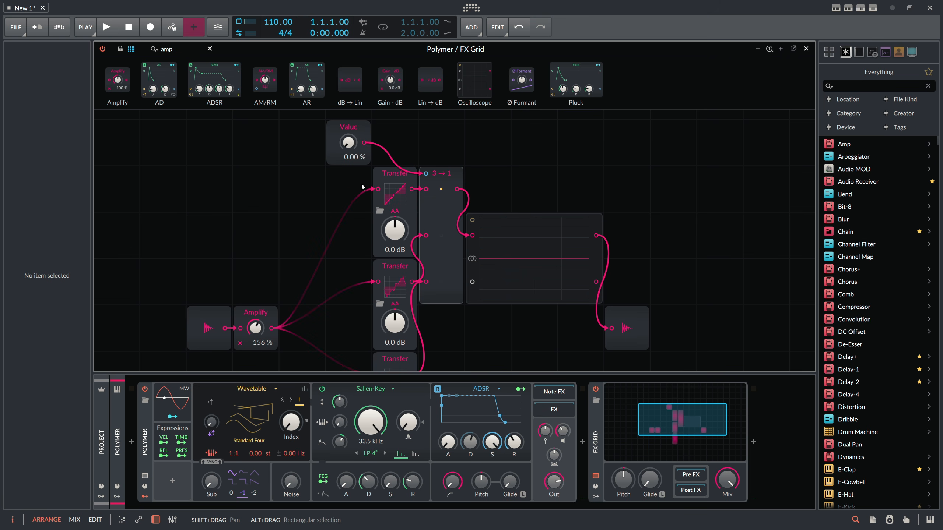
Select the 3-to-1 Merge module and sweep the Value module up to 100 %.
click(443, 212)
scroll(443, 212, down, 2)
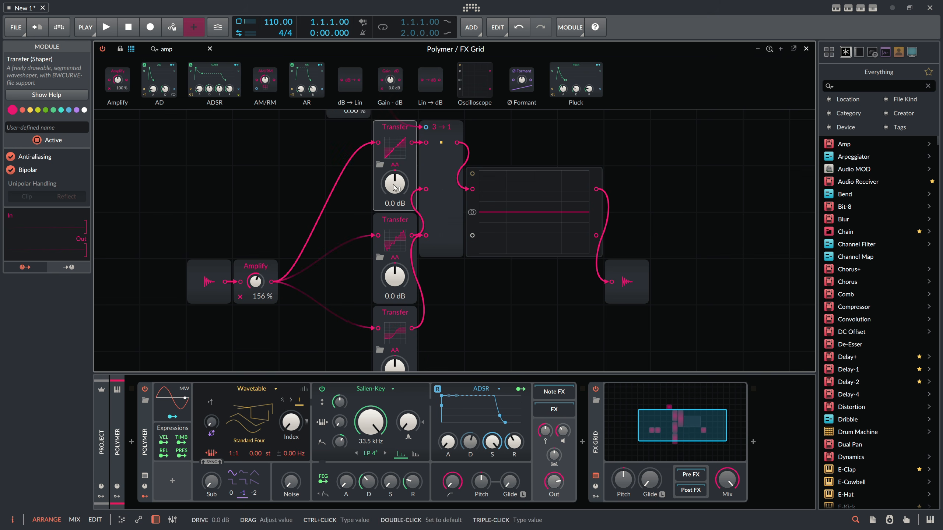
scroll(437, 201, up, 1)
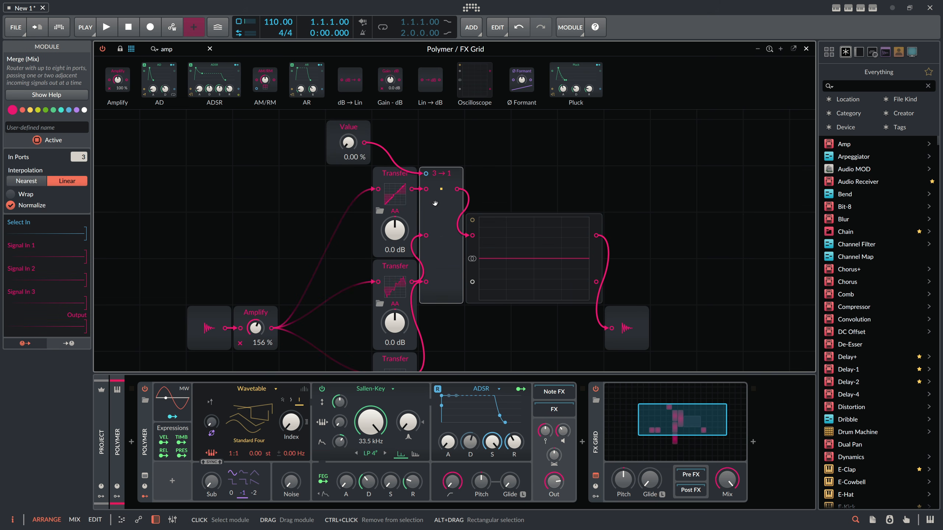
drag(348, 143, 348, 119)
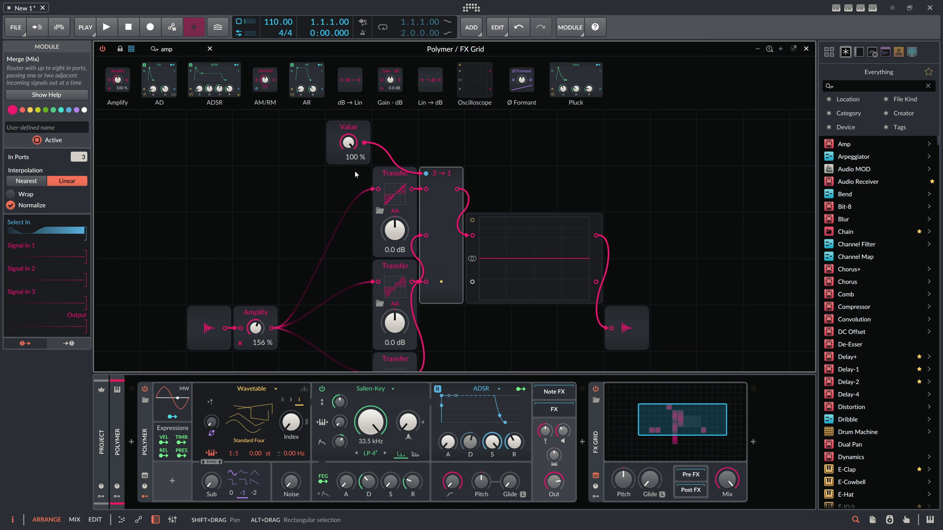
Review the whole waveshaper patch, and switch to the browser's Reddit post showing the shapertable reference device.
scroll(355, 174, down, 3)
scroll(368, 201, up, 3)
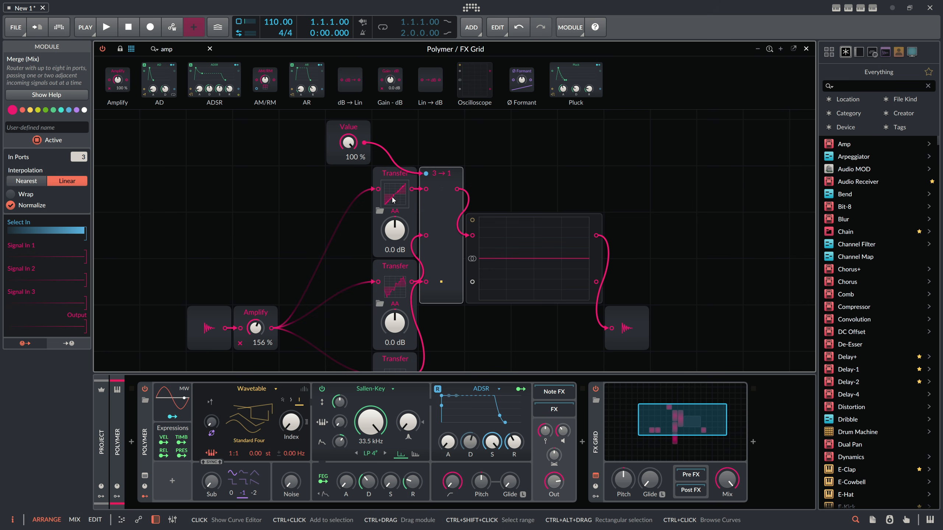
scroll(316, 181, down, 2)
drag(317, 183, 303, 170)
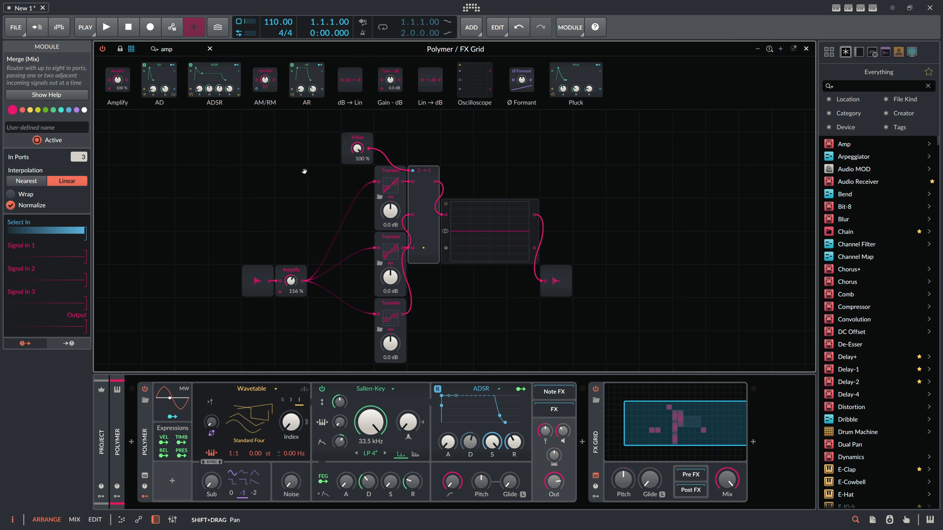
key(alt+Tab)
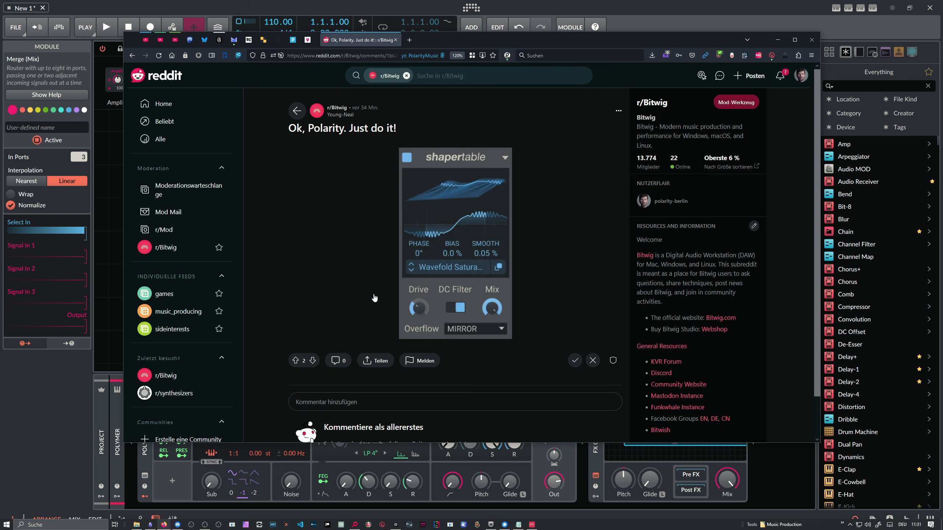